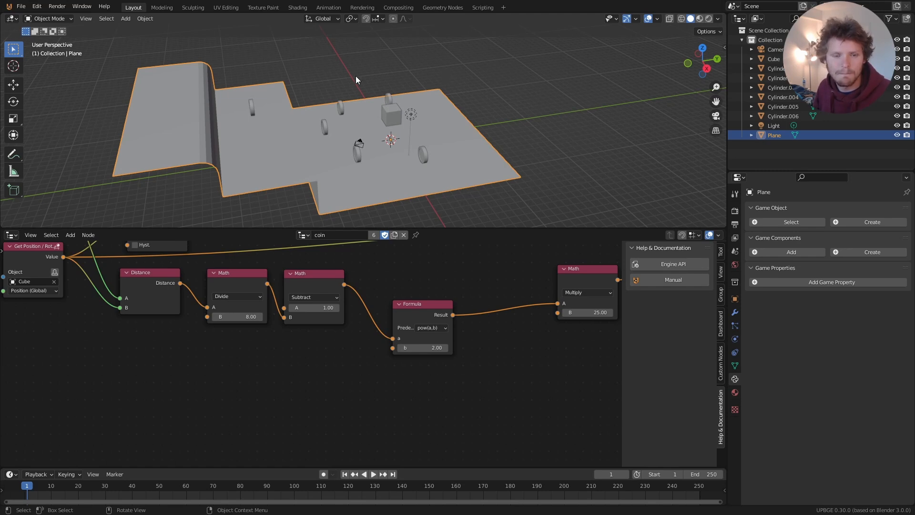
# Add a UV sphere and raise it along Z so it floats above the cube.
pyautogui.hotkey('shift', 'a')
pyautogui.moveTo(359, 68)
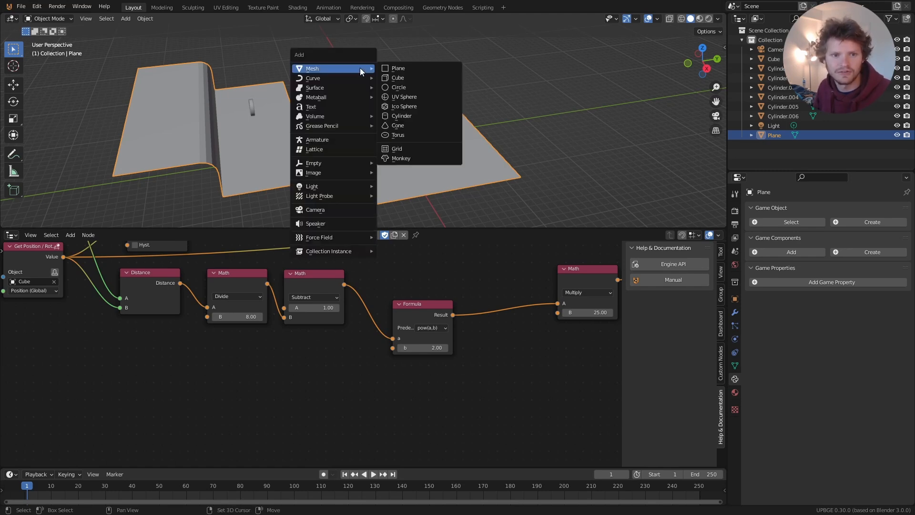
pyautogui.click(410, 97)
pyautogui.press('g')
pyautogui.press('z')
pyautogui.click(388, 80)
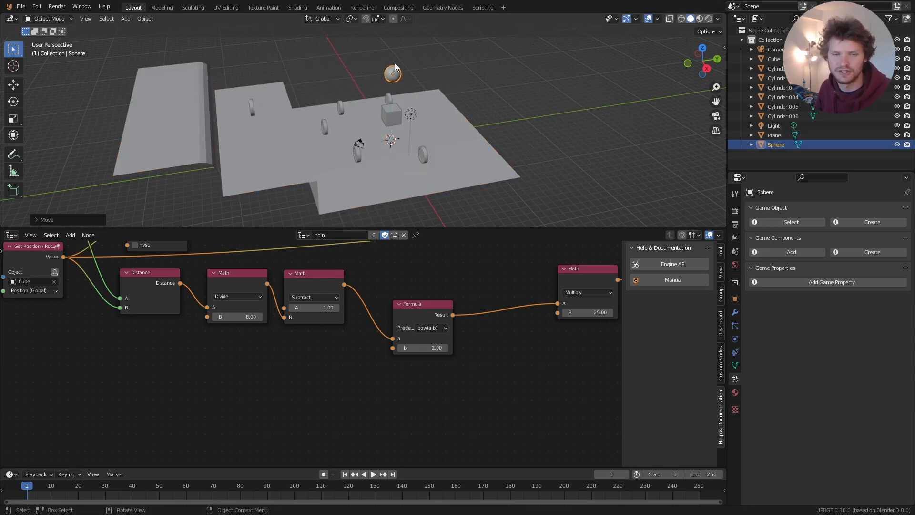
# Create a new geometry node tree on the sphere and delete its Group Input node.
pyautogui.click(455, 9)
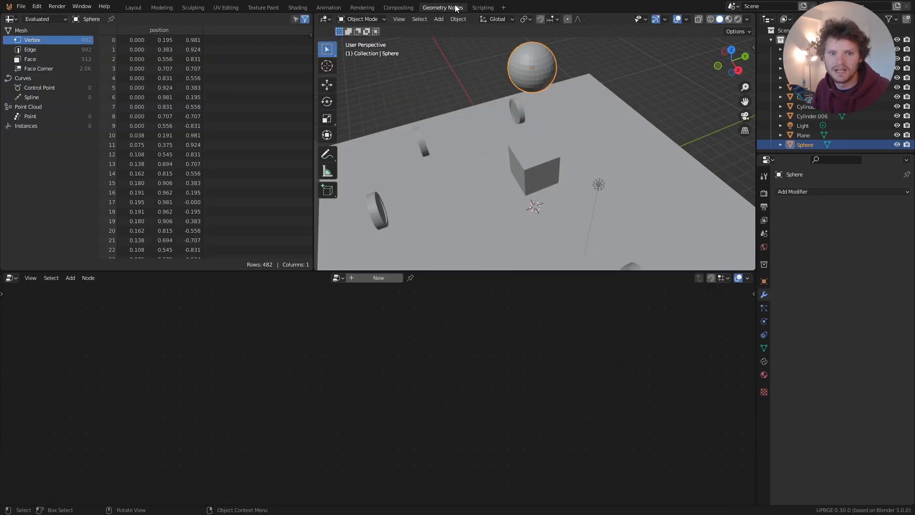
pyautogui.click(385, 280)
pyautogui.click(255, 394)
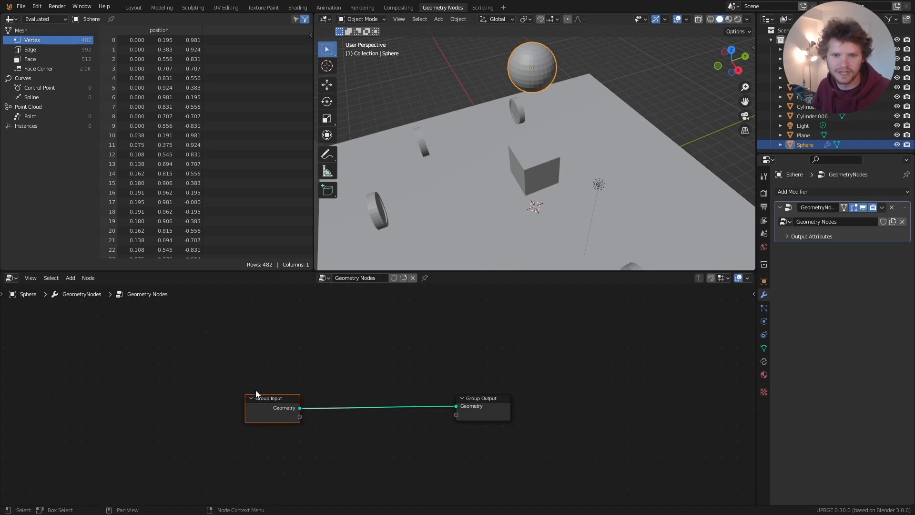
pyautogui.press('Delete')
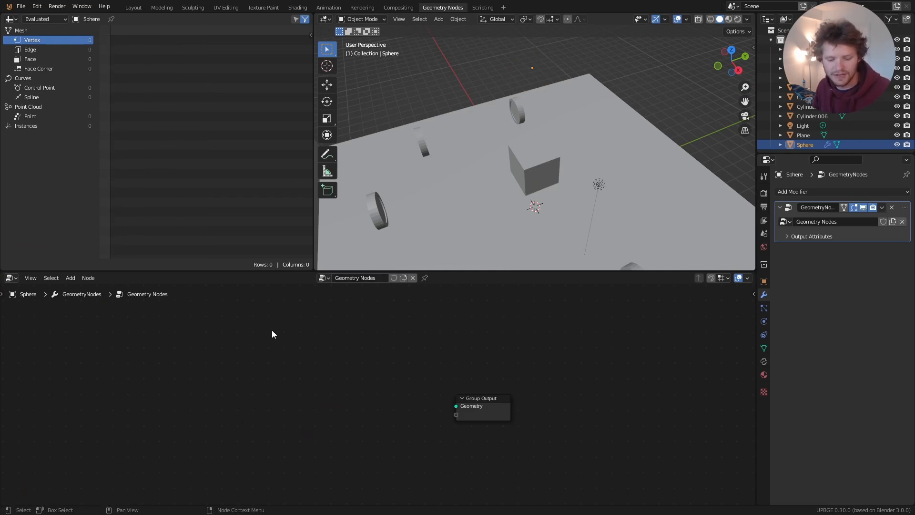
# Add a String to Curves node and connect its Curves output to the Group Output's Geometry.
pyautogui.hotkey('shift', 'a')
pyautogui.click(236, 248)
pyautogui.write('string to')
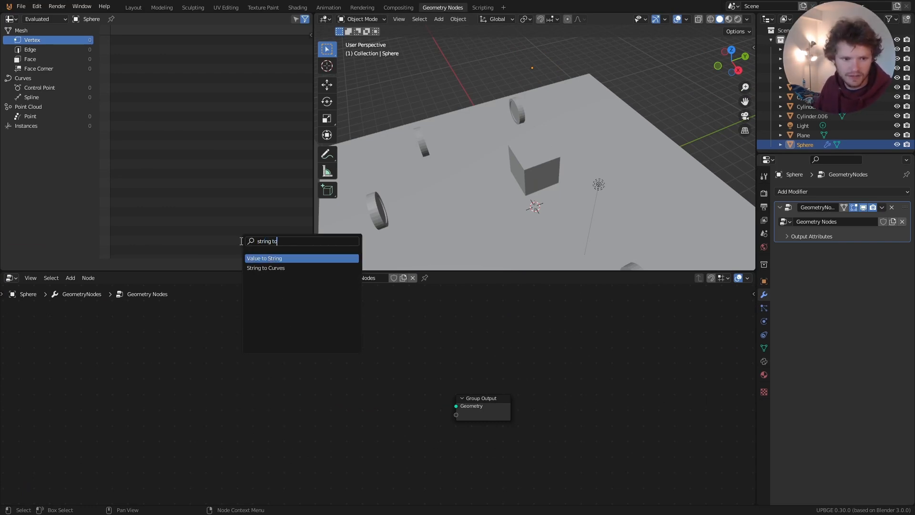
pyautogui.click(277, 268)
pyautogui.click(331, 357)
pyautogui.keyDown('alt'); pyautogui.moveTo(332, 358); pyautogui.dragTo(474, 383, button='right'); pyautogui.keyUp('alt')
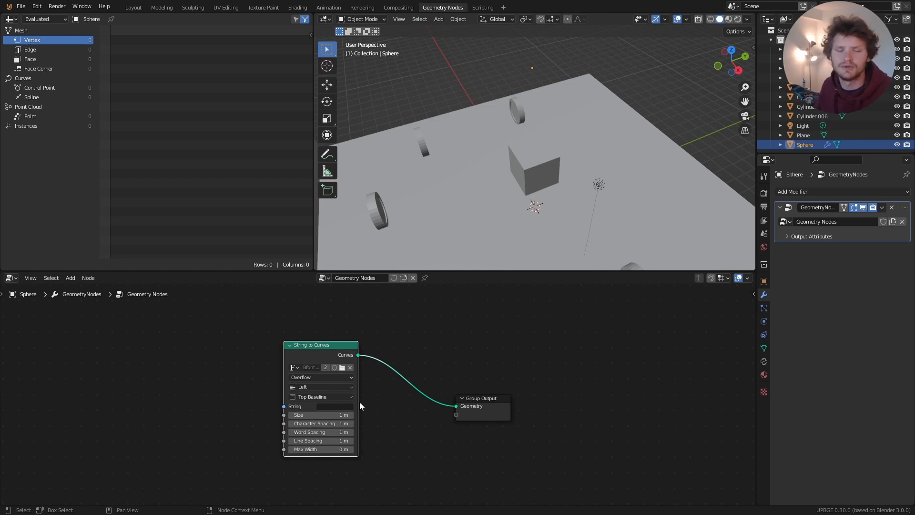
# Enter a as the String to Curves text and set its size to 3 m.
pyautogui.click(333, 407)
pyautogui.write('a')
pyautogui.press('Return')
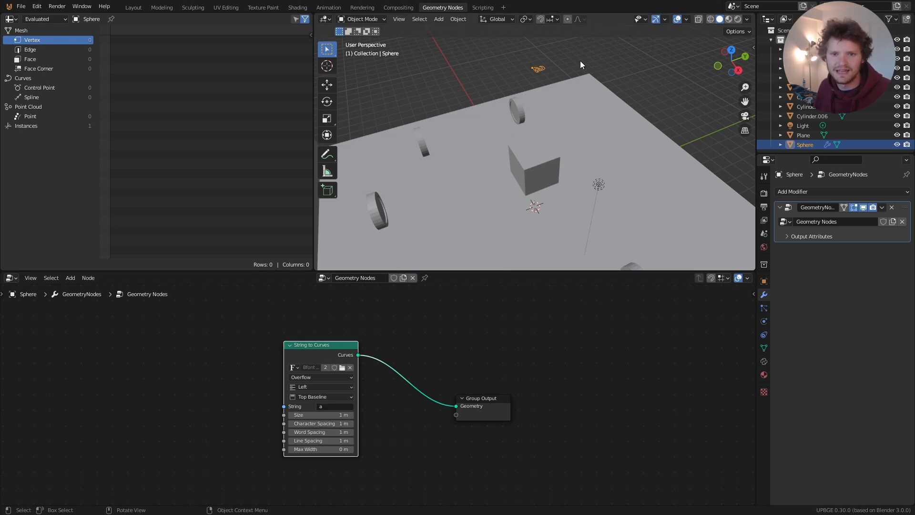
pyautogui.click(326, 414)
pyautogui.write('3')
pyautogui.press('Return')
pyautogui.press('Return')
# Try c as the String to Curves text and replace it with 3.
pyautogui.click(330, 406)
pyautogui.write('c')
pyautogui.press('Return')
pyautogui.click(330, 406)
pyautogui.write('3')
pyautogui.press('Return')
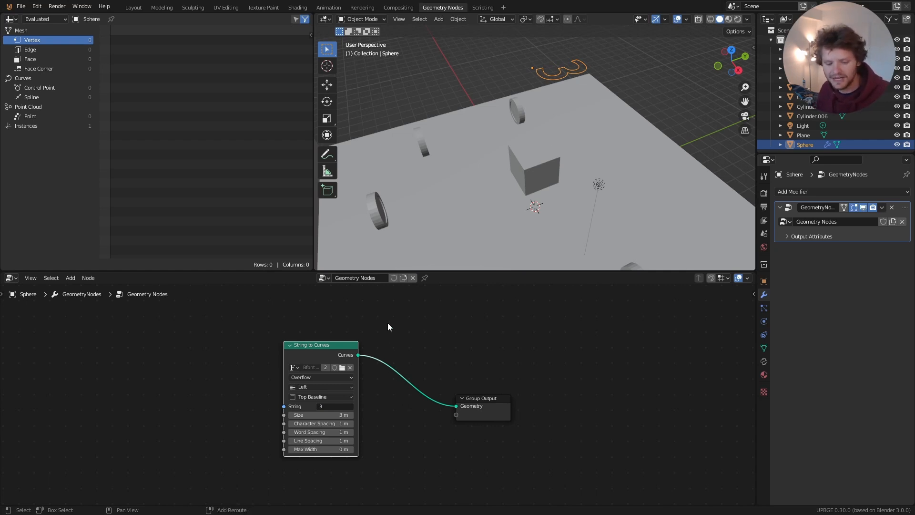
# Insert a Fill Curve node between String to Curves and Group Output.
pyautogui.hotkey('shift', 'a')
pyautogui.click(374, 317)
pyautogui.write('fill')
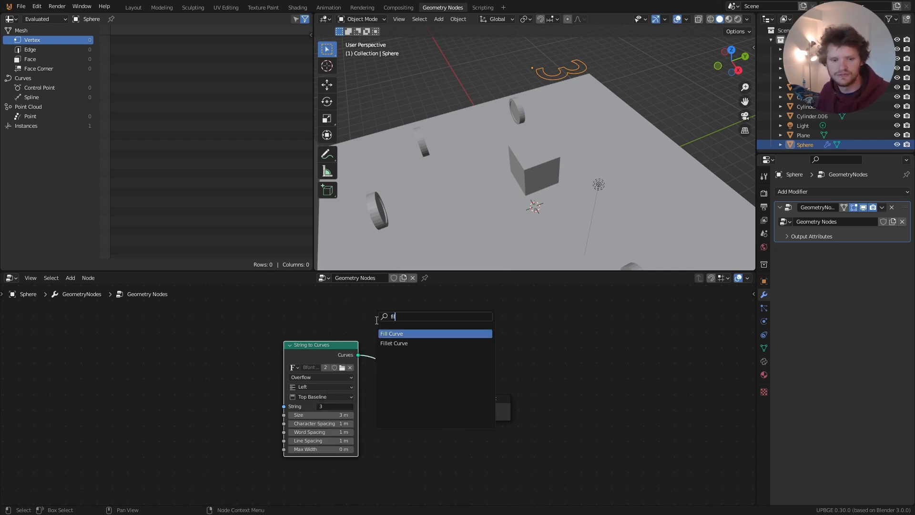
pyautogui.click(397, 335)
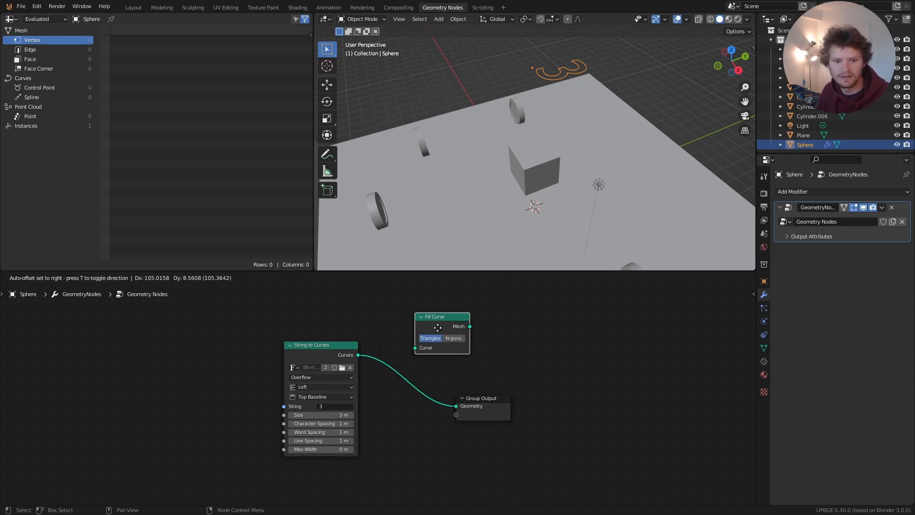
pyautogui.click(404, 366)
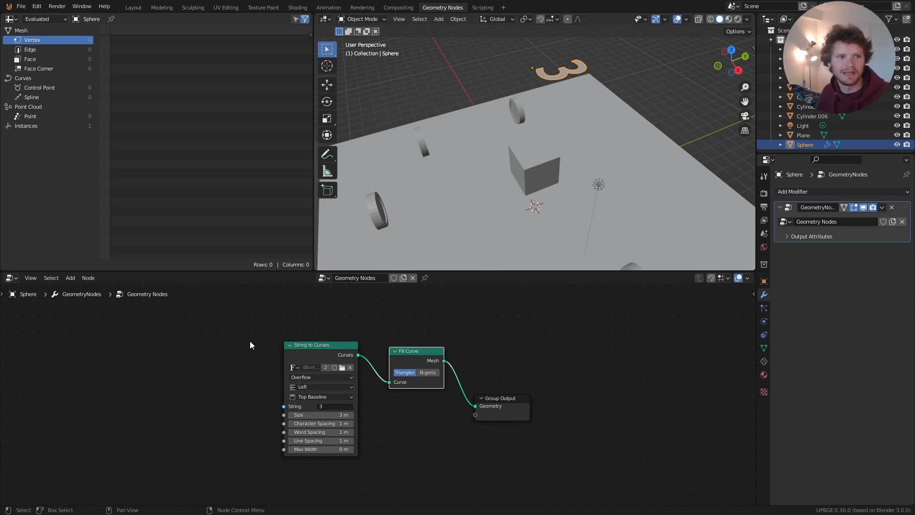
# Return to the Layout workspace and rename the Sphere object as coincounter.
pyautogui.click(133, 8)
pyautogui.moveTo(413, 78); pyautogui.dragTo(419, 94, button='middle')
pyautogui.scroll(1, 398, 82)
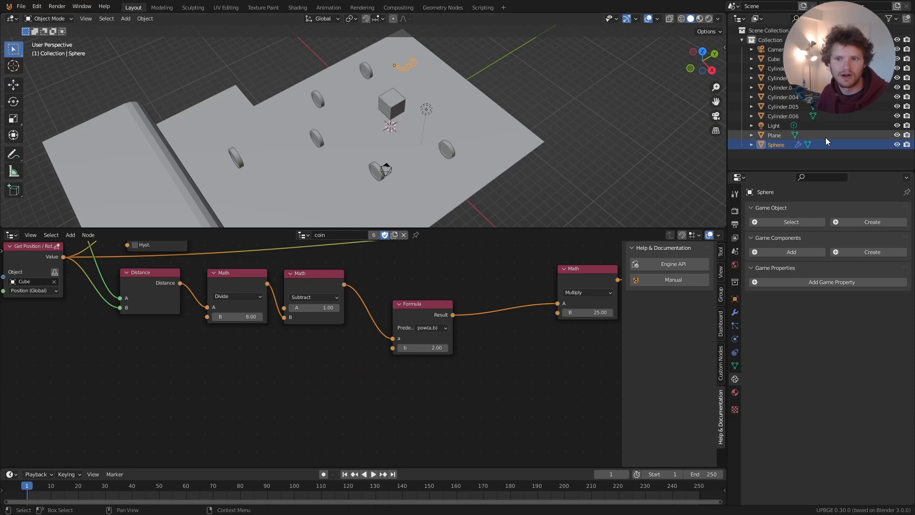
pyautogui.doubleClick(780, 143)
pyautogui.write('coincounter')
pyautogui.press('Return')
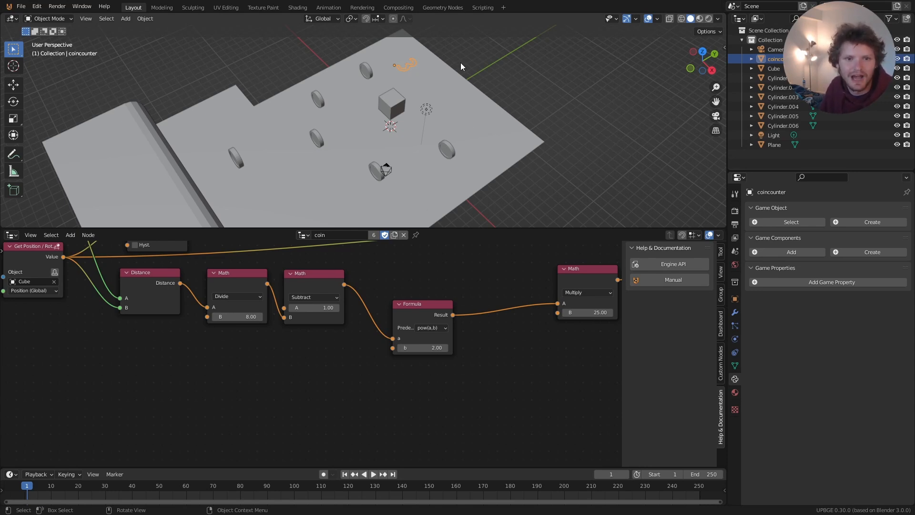
# Create a new logic node tree and name it coincounter.
pyautogui.keyDown('shift'); pyautogui.moveTo(414, 67); pyautogui.dragTo(412, 79, button='middle'); pyautogui.keyUp('shift')
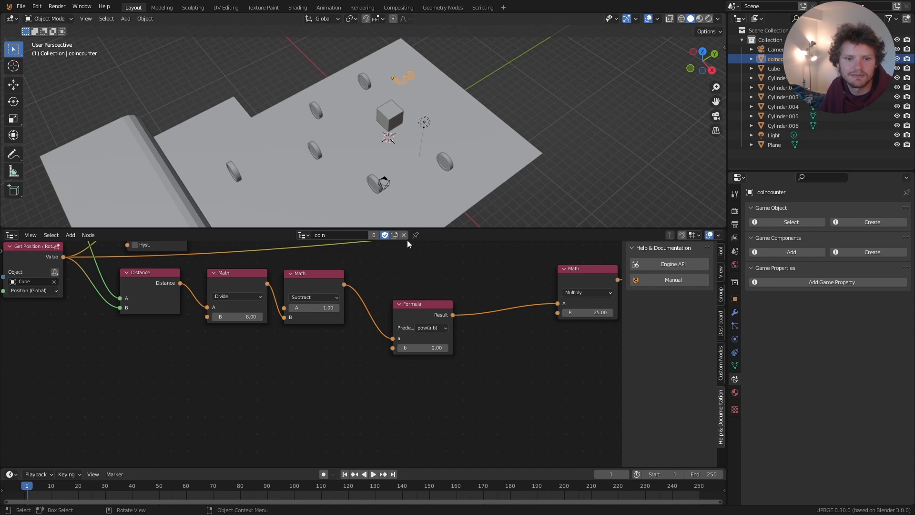
pyautogui.click(394, 235)
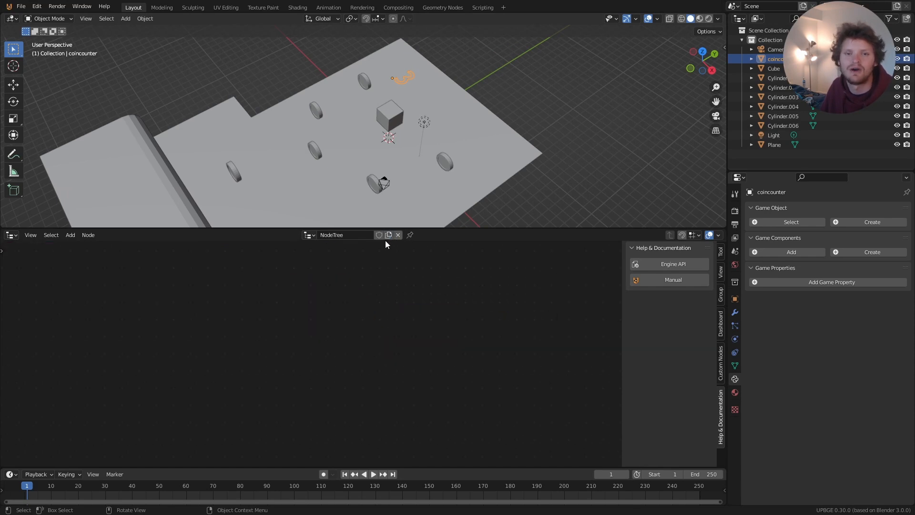
pyautogui.doubleClick(351, 237)
pyautogui.write('coincounter')
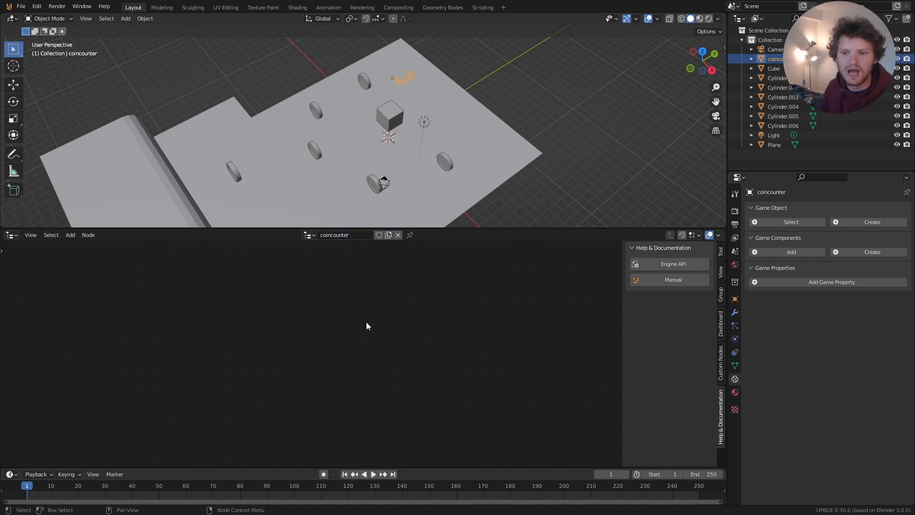
# Add the geometry version of the Set Node Input Value node to the coincounter tree.
pyautogui.hotkey('shift', 'a')
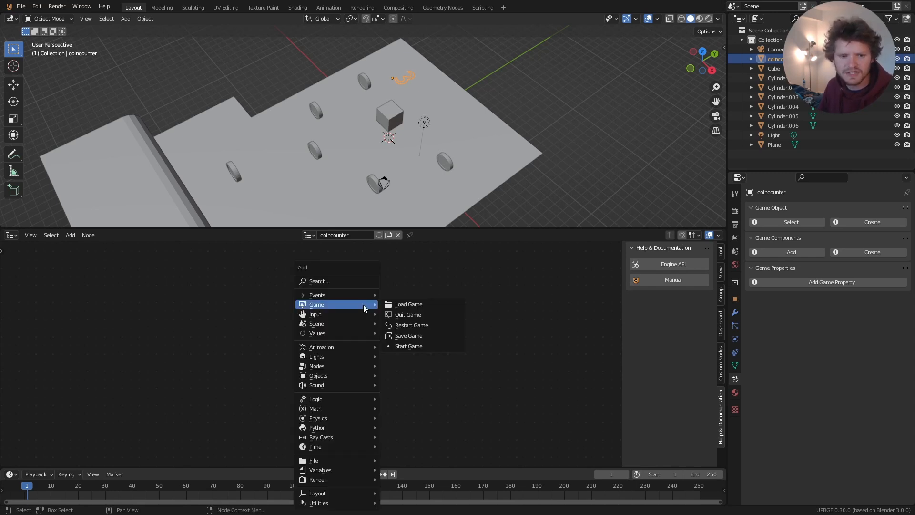
pyautogui.moveTo(376, 357)
pyautogui.moveTo(348, 367)
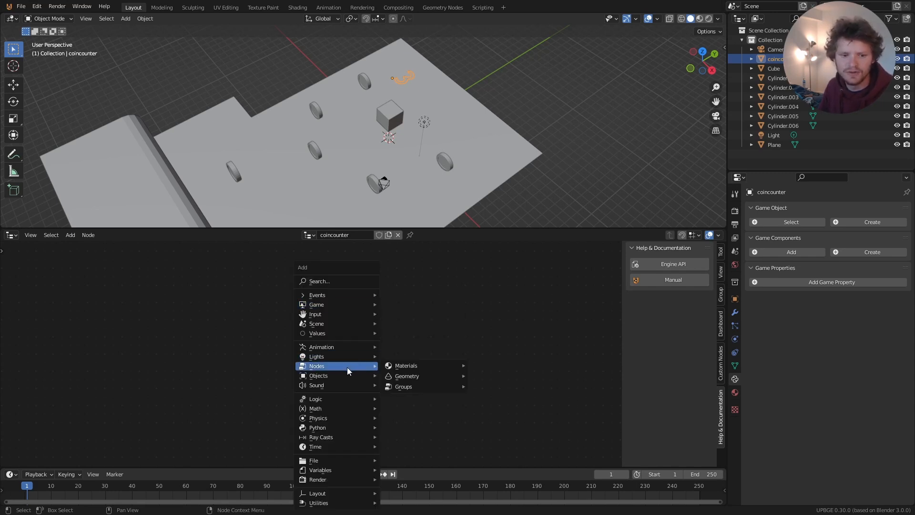
pyautogui.moveTo(406, 378)
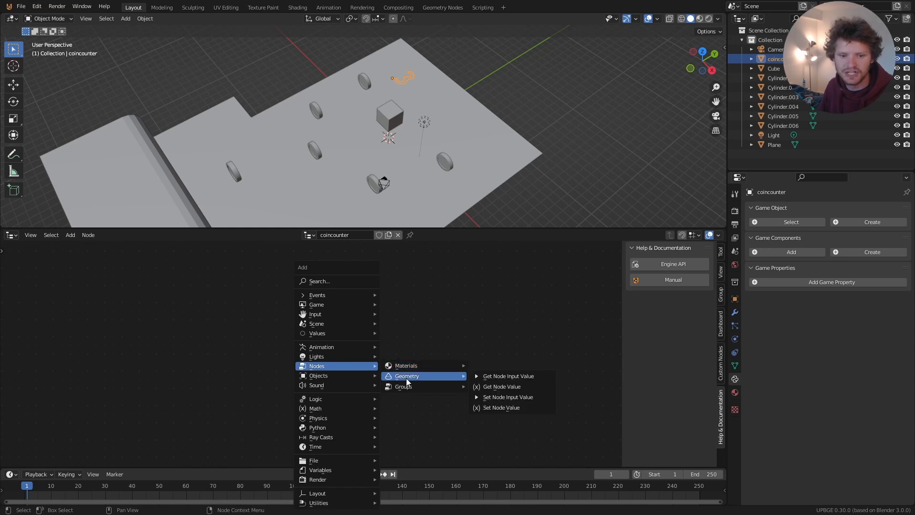
pyautogui.click(515, 397)
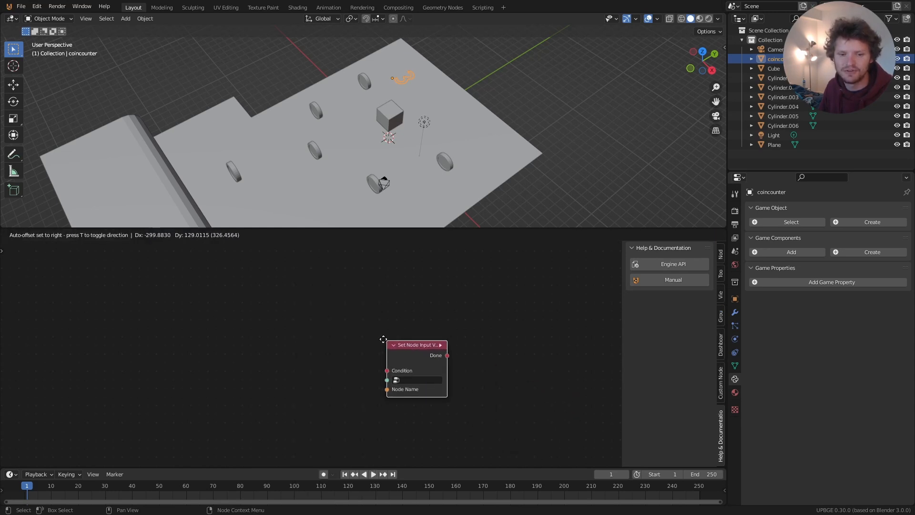
pyautogui.click(314, 310)
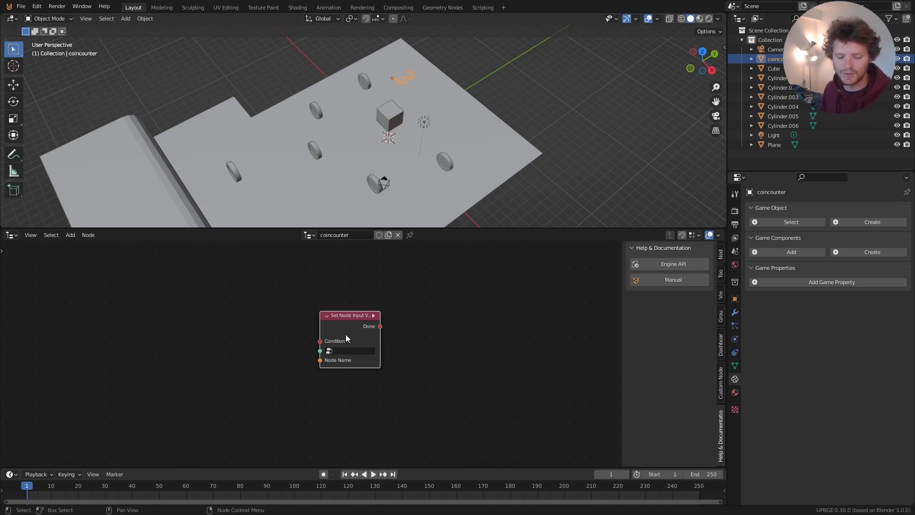
# Point the Set Node Input Value node at the Geometry Nodes tree and its String to Curves node.
pyautogui.moveTo(345, 315); pyautogui.dragTo(337, 346)
pyautogui.scroll(3, 354, 326)
pyautogui.click(330, 375)
pyautogui.click(327, 367)
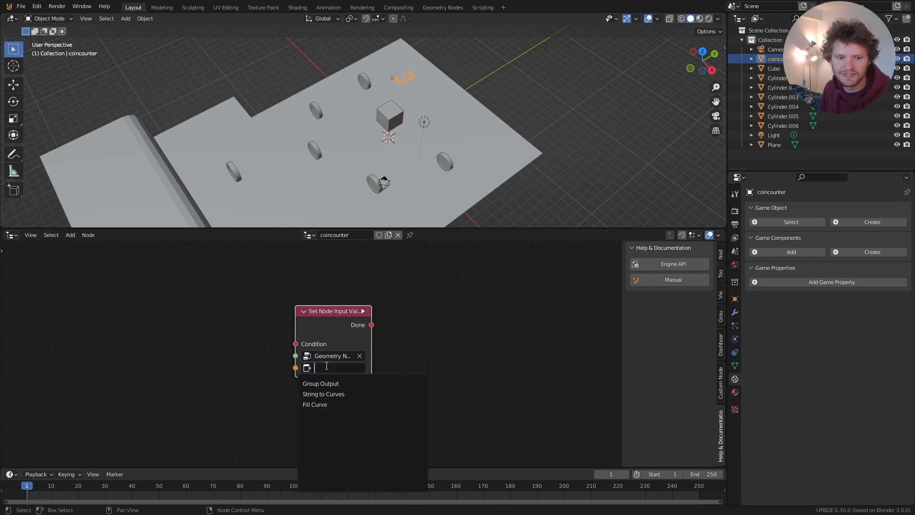
pyautogui.click(328, 394)
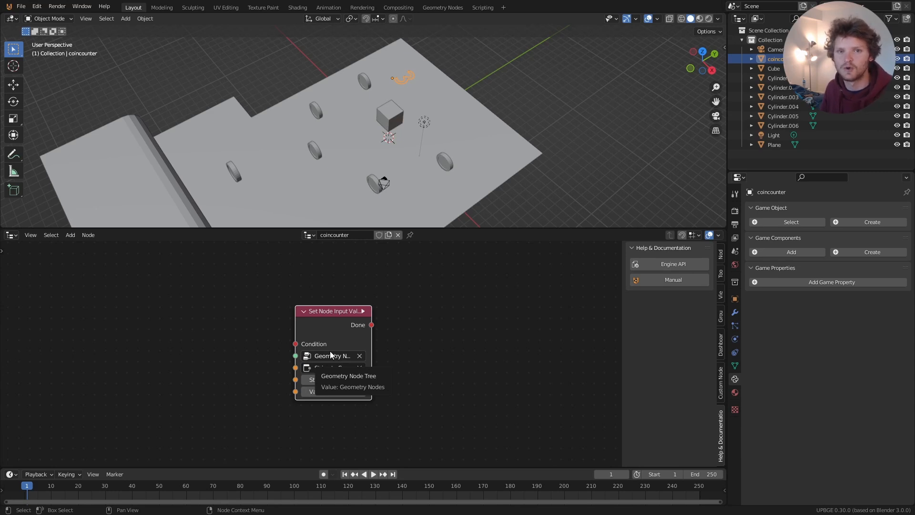
# Compare the nodes in the geometry node tree with the selectable target nodes, keeping String to Curves as the target.
pyautogui.click(443, 7)
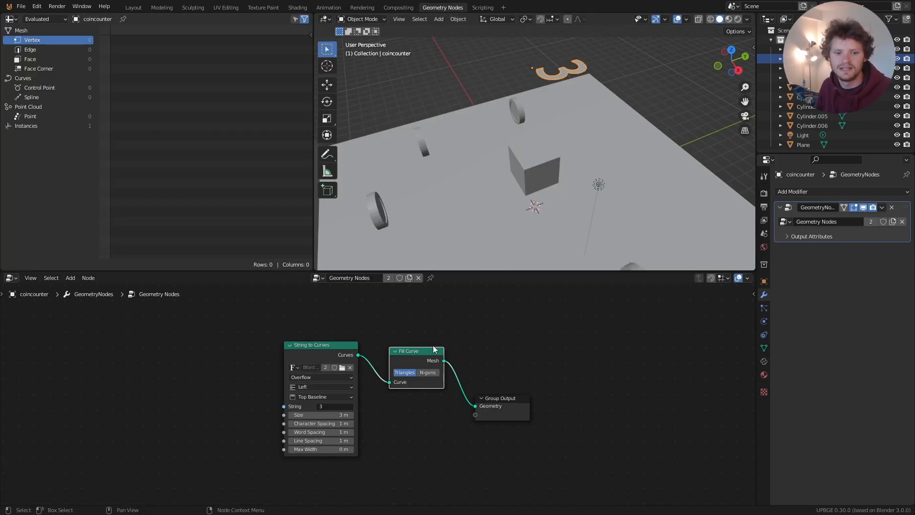
pyautogui.click(303, 345)
pyautogui.click(399, 351)
pyautogui.click(512, 401)
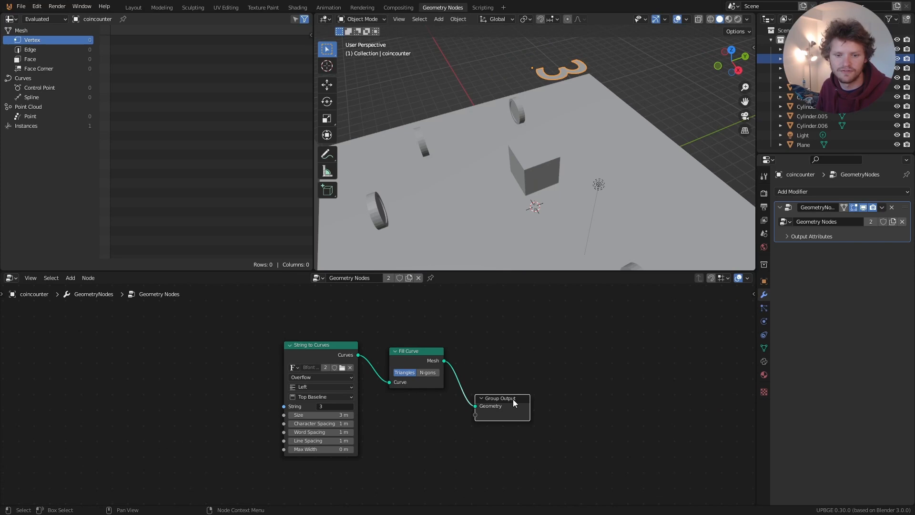
pyautogui.click(134, 7)
pyautogui.click(333, 367)
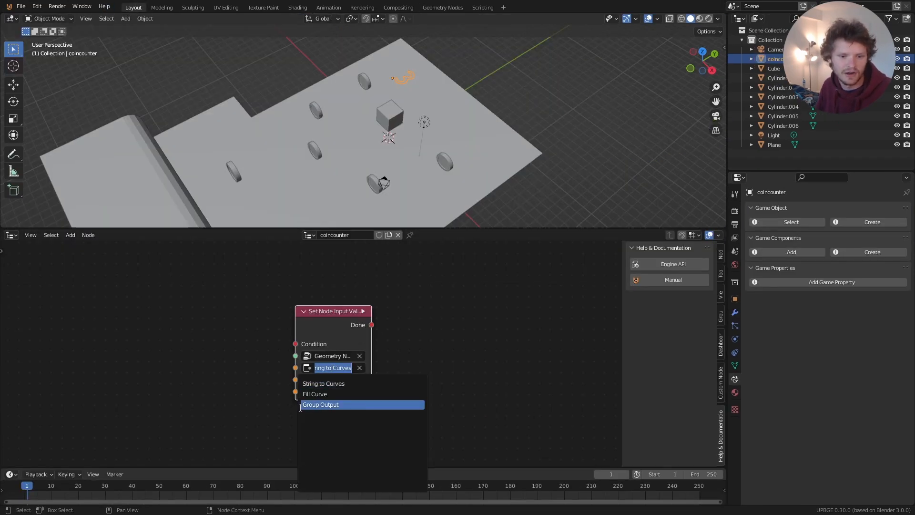
pyautogui.click(321, 384)
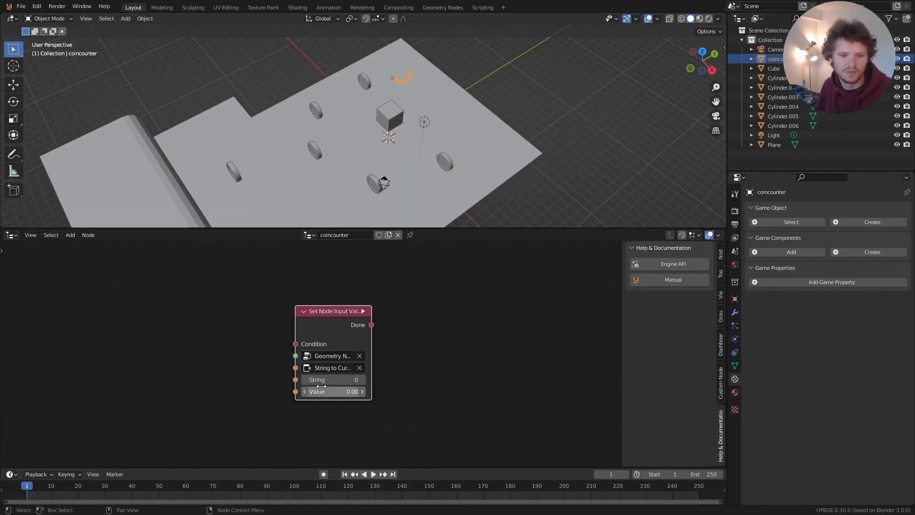
# Cycle the target input index through the String to Curves inputs and back to 0 for String.
pyautogui.click(362, 380)
pyautogui.click(363, 380)
pyautogui.click(362, 380)
pyautogui.click(305, 380)
pyautogui.click(304, 380)
pyautogui.click(305, 380)
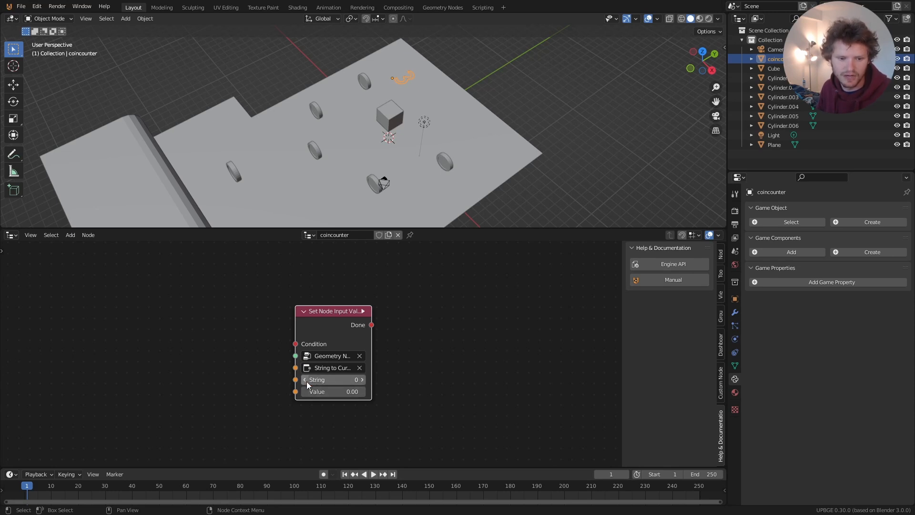
# Add a String node and connect it to the Value input of the Set Node Input Value node.
pyautogui.hotkey('shift', 'a')
pyautogui.click(172, 253)
pyautogui.write('strin')
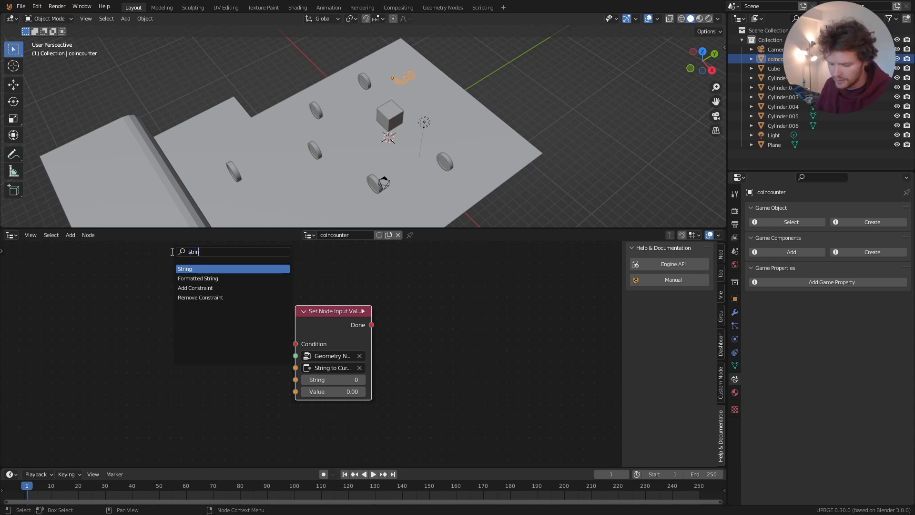
pyautogui.press('Return')
pyautogui.click(247, 373)
pyautogui.moveTo(246, 378); pyautogui.dragTo(287, 388)
# Set the String node's text to abc.
pyautogui.click(208, 398)
pyautogui.write('abc')
pyautogui.press('Return')
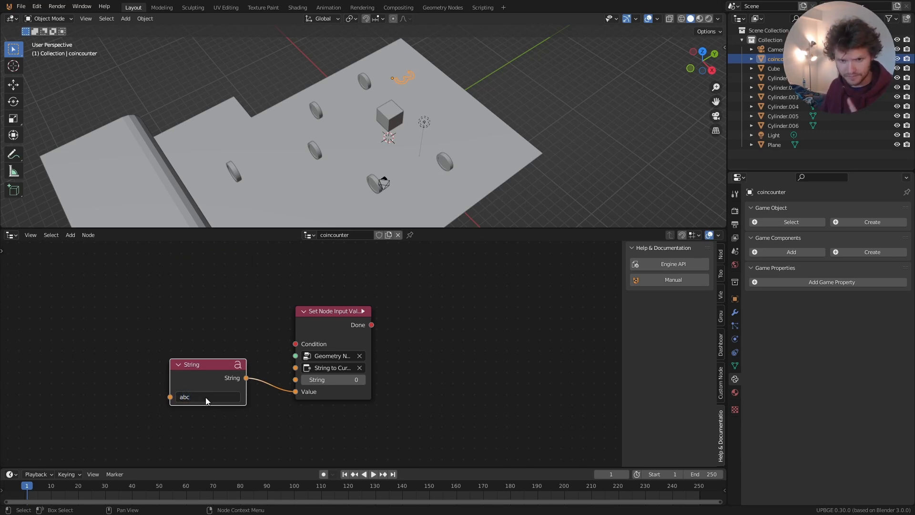
# Test-run the game to check the counter text above the cube, and exit it.
pyautogui.moveTo(382, 127); pyautogui.dragTo(356, 107, button='middle')
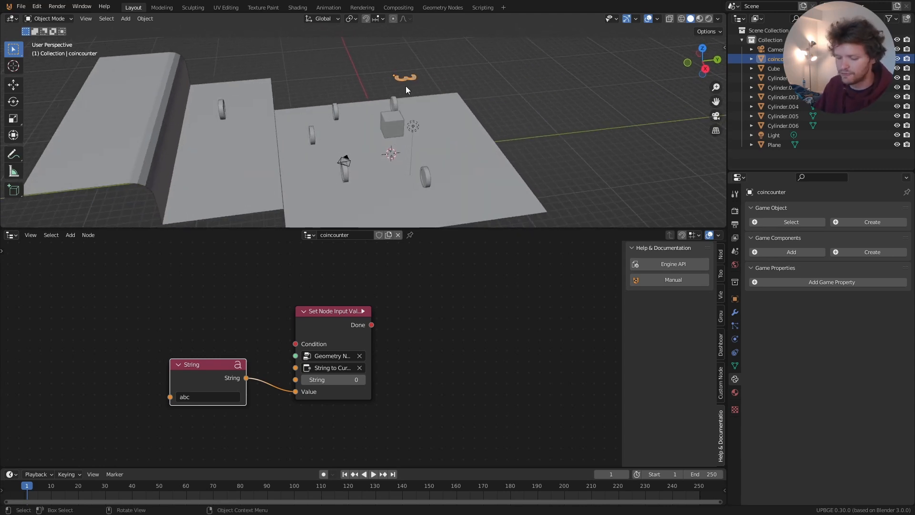
pyautogui.press('p')
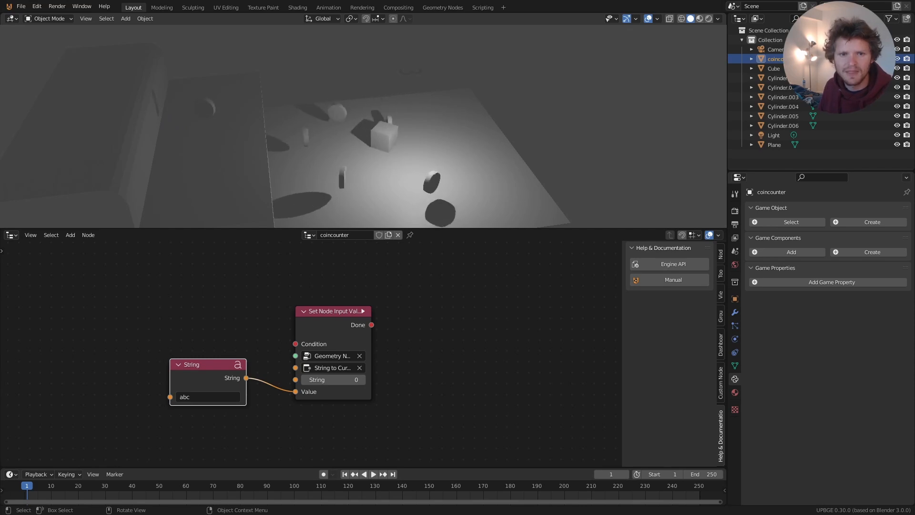
pyautogui.press('Escape')
# Lower the coincounter text about 2.8 m along Z, and raise the light along Z above it.
pyautogui.press('g')
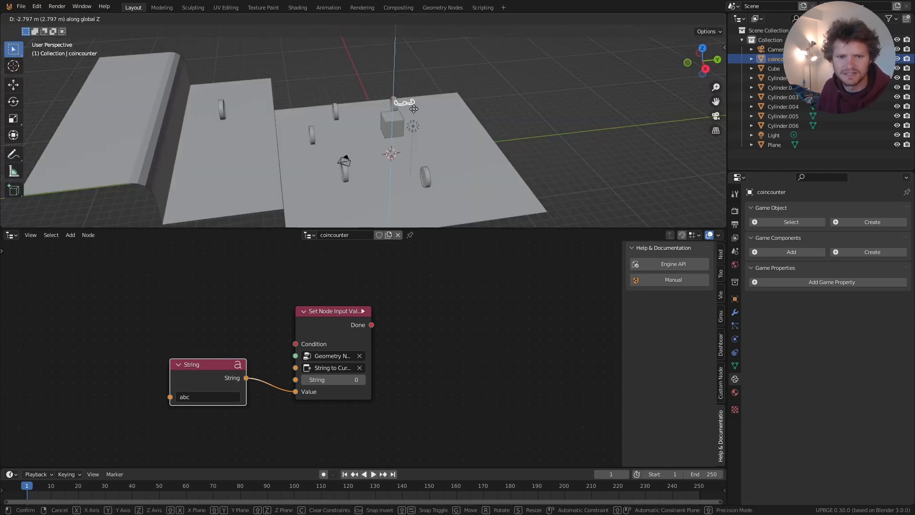
pyautogui.click(414, 109)
pyautogui.click(414, 124)
pyautogui.press('g')
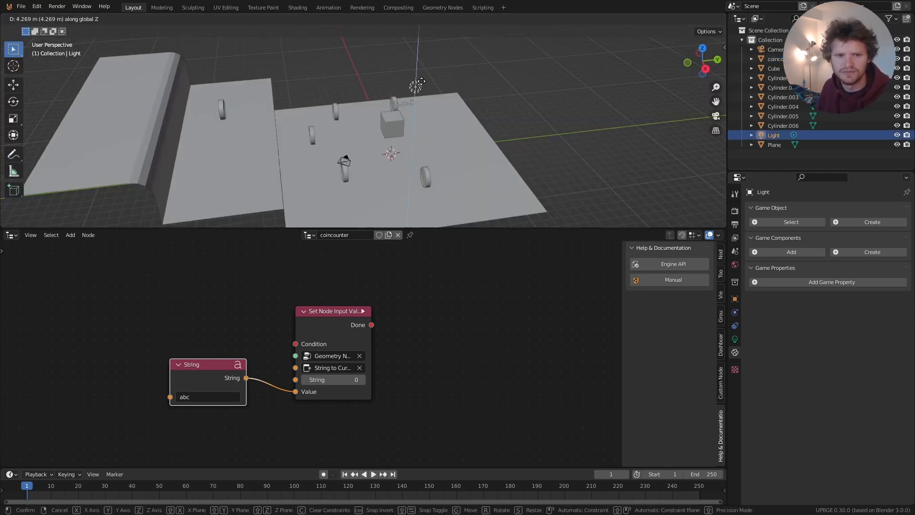
pyautogui.click(421, 67)
# Test-run the game with the raised light, moving the cube around near the counter text, and exit it.
pyautogui.press('p')
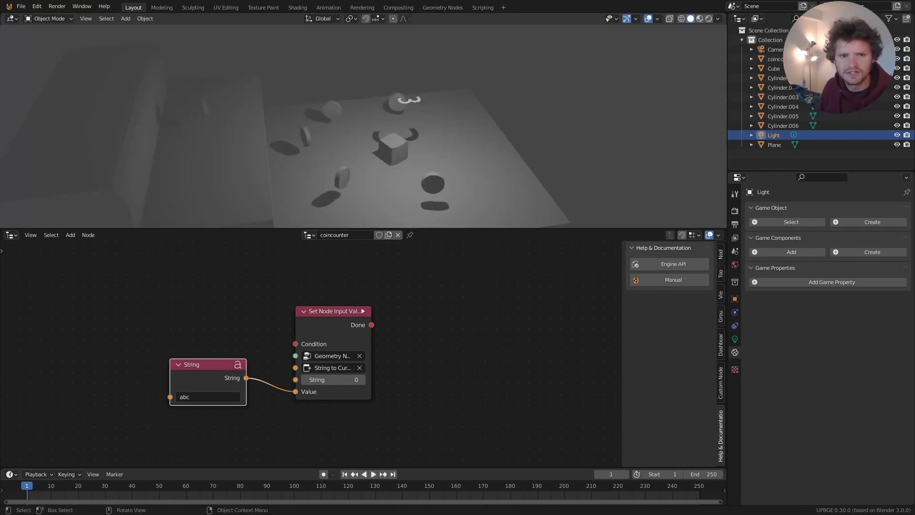
pyautogui.press('w')
pyautogui.press('d')
pyautogui.press('a')
pyautogui.press('Escape')
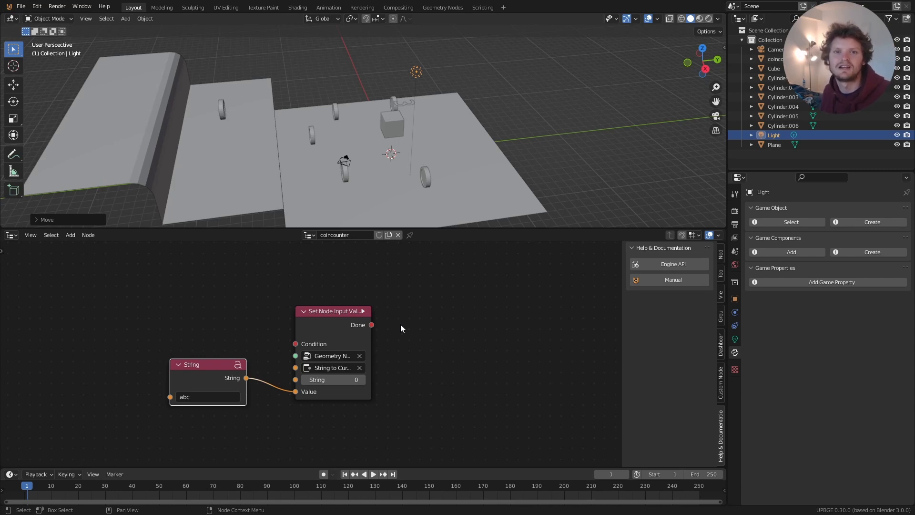
# Apply the coincounter logic tree to the coincounter text object, and remove it from the light.
pyautogui.click(721, 344)
pyautogui.click(672, 266)
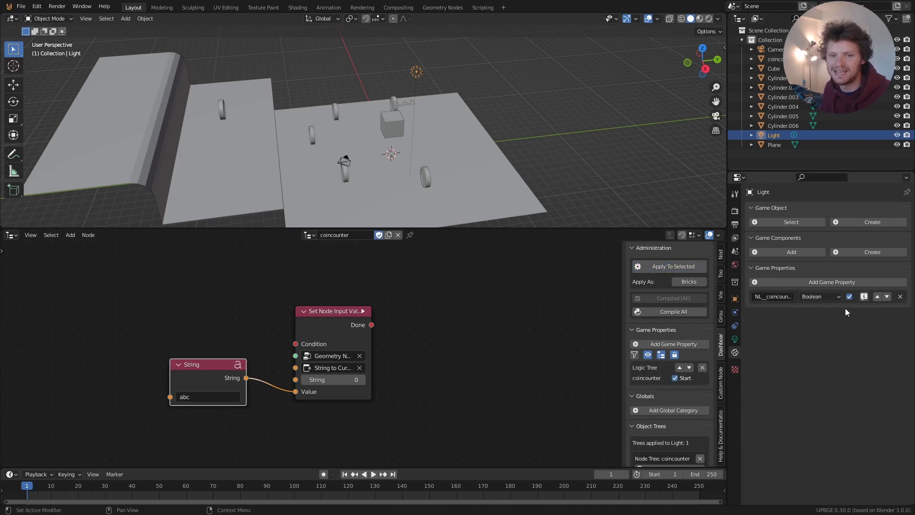
pyautogui.click(405, 102)
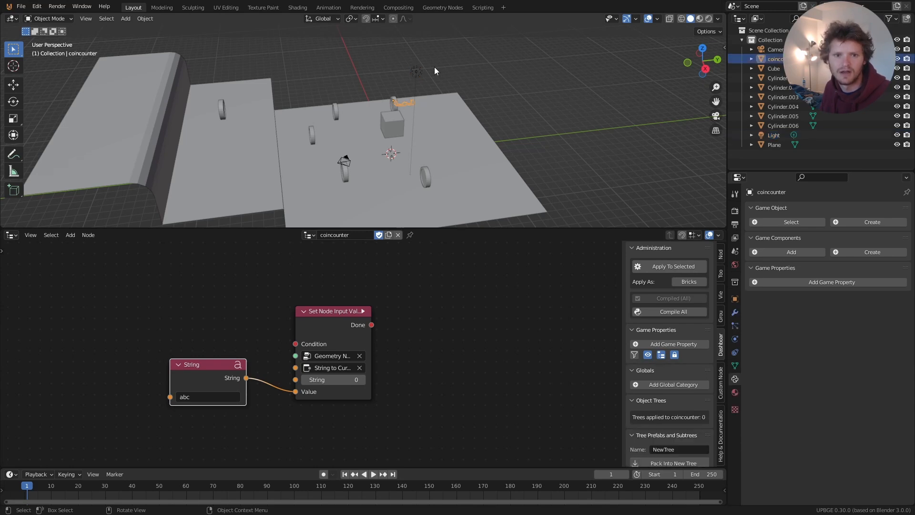
pyautogui.click(417, 71)
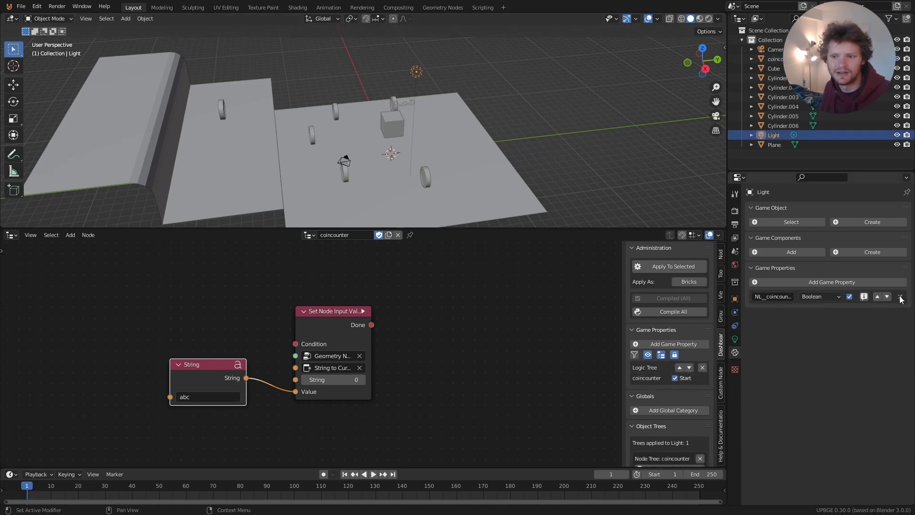
pyautogui.click(406, 102)
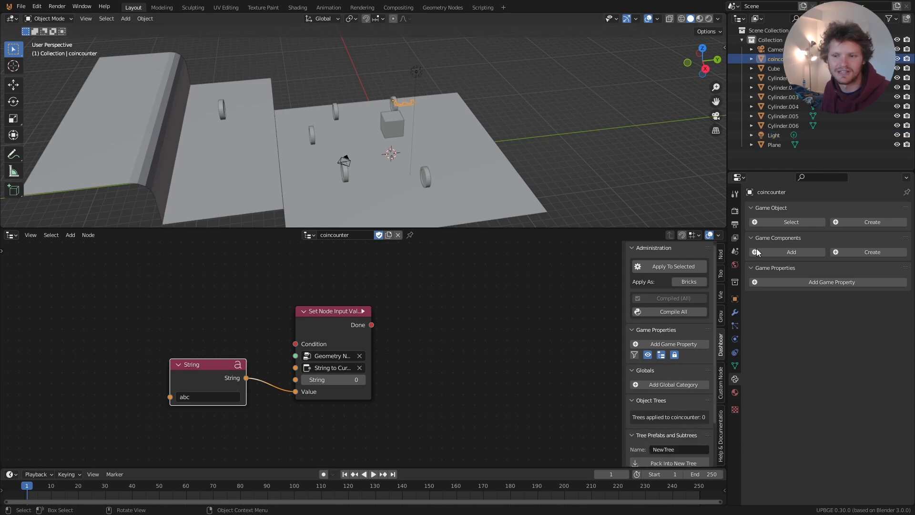
pyautogui.click(657, 264)
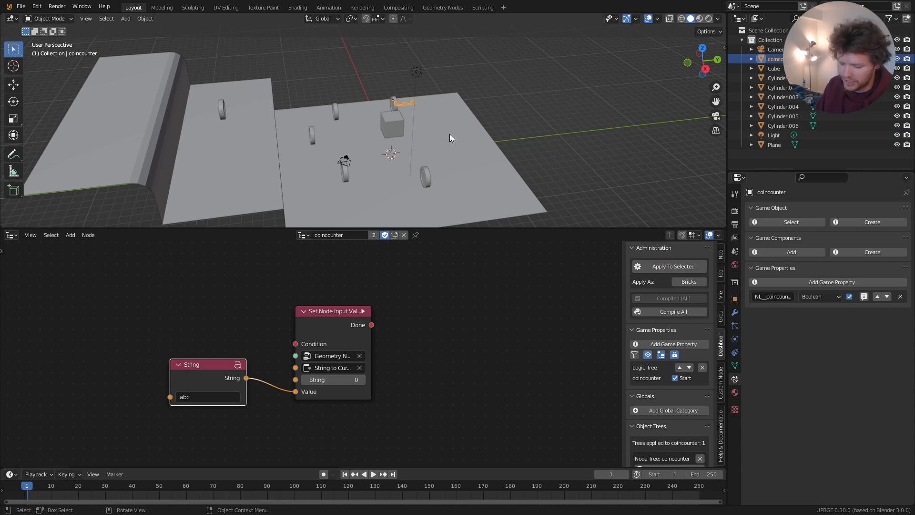
# Test-run the game with the logic tree applied, moving the cube to check the counter text, and exit it.
pyautogui.press('p')
pyautogui.press('w')
pyautogui.press('d')
pyautogui.press('a')
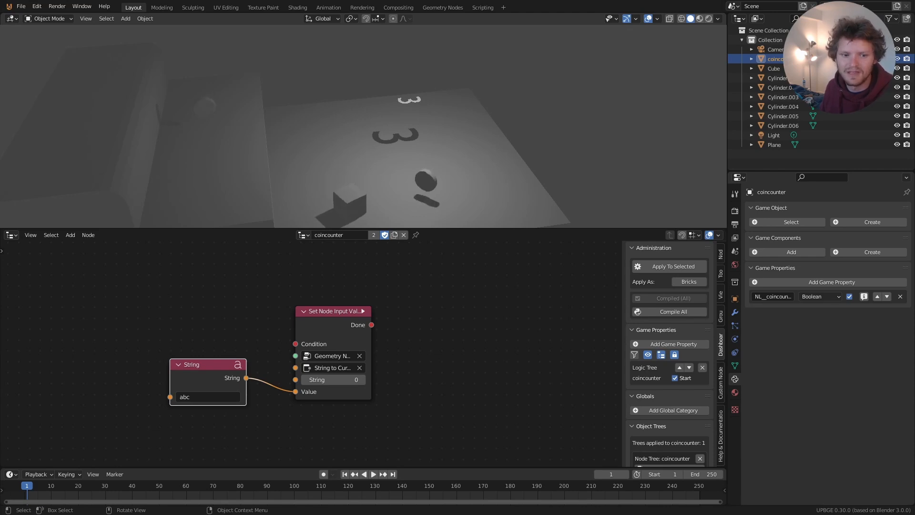
pyautogui.press('Escape')
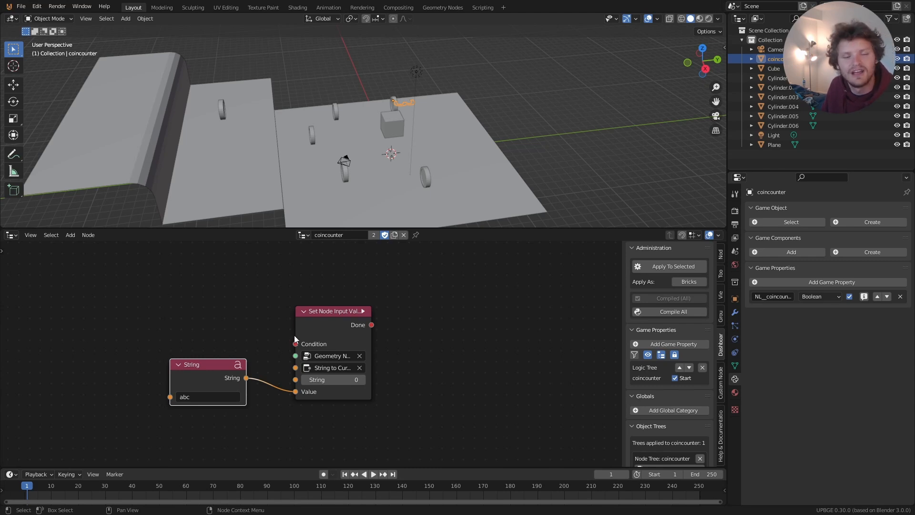
# Add an On Init node, connect it to the Condition of the Set Node Input Value node, and test-run the game.
pyautogui.hotkey('shift', 'a')
pyautogui.moveTo(197, 291)
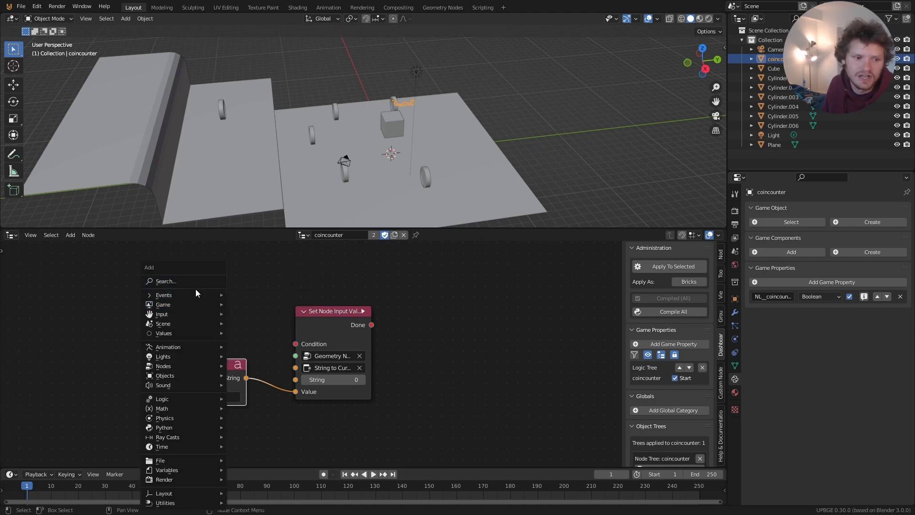
pyautogui.click(261, 306)
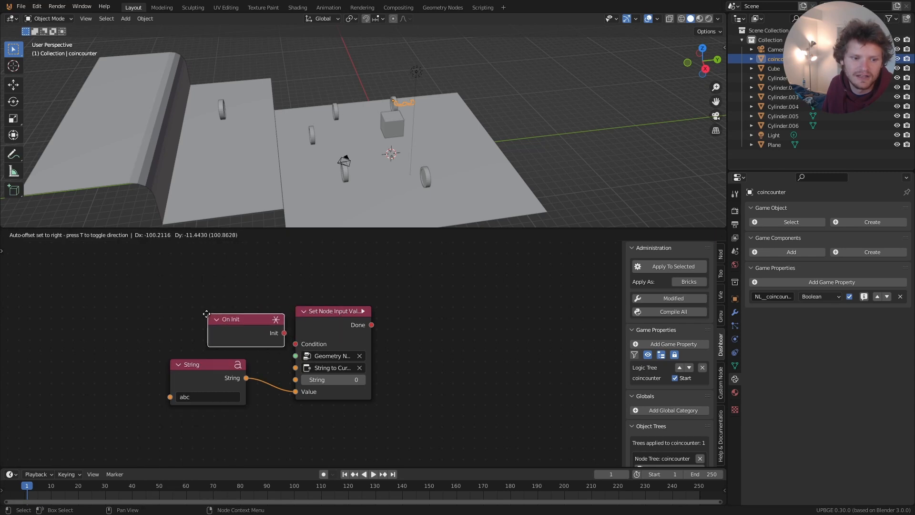
pyautogui.click(169, 315)
pyautogui.moveTo(245, 330); pyautogui.dragTo(295, 344)
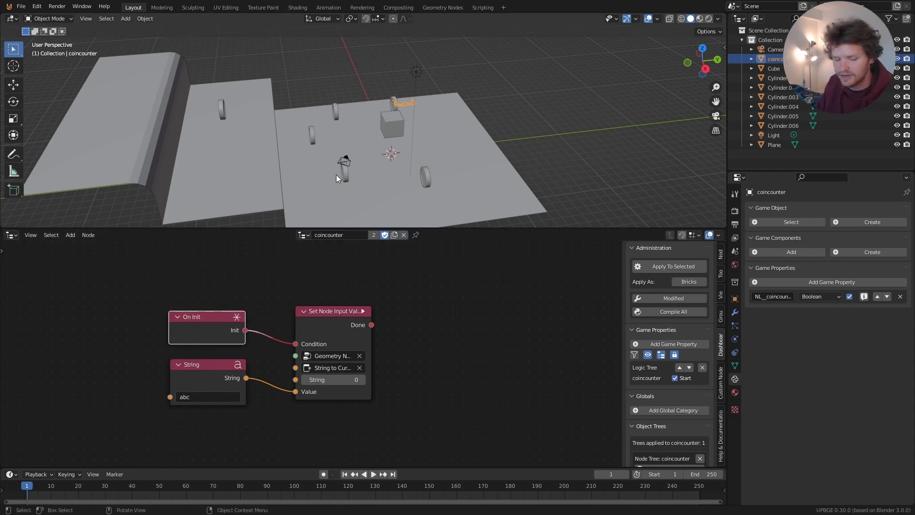
pyautogui.press('p')
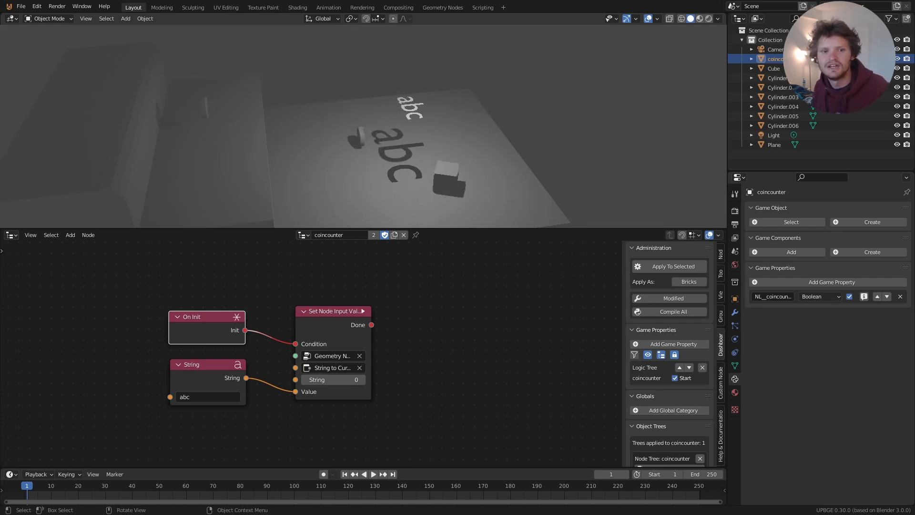
pyautogui.press('Escape')
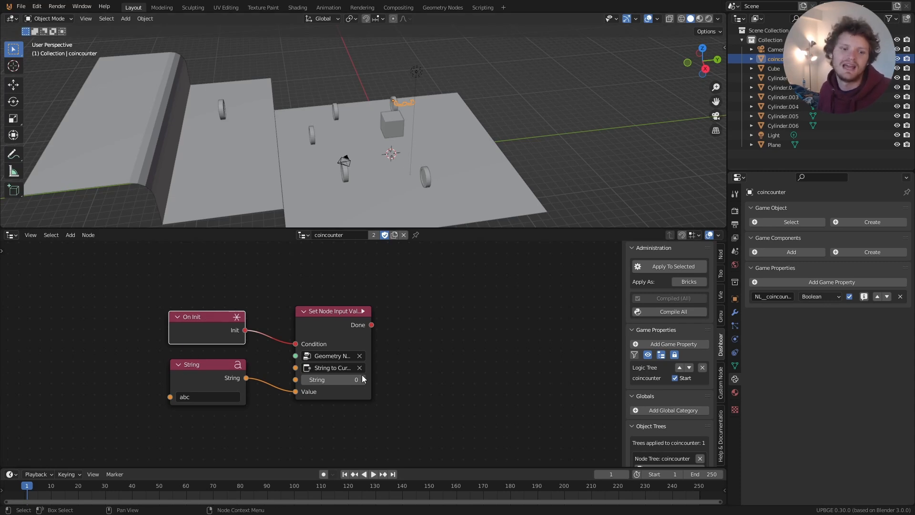
# Set the String node's text to 5 and test-run the game to check the counter.
pyautogui.click(193, 397)
pyautogui.write('5')
pyautogui.press('Return')
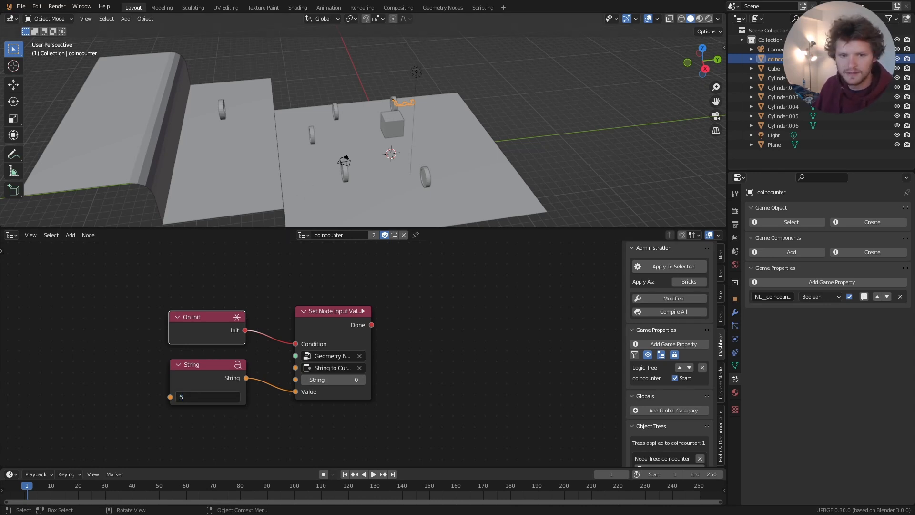
pyautogui.press('p')
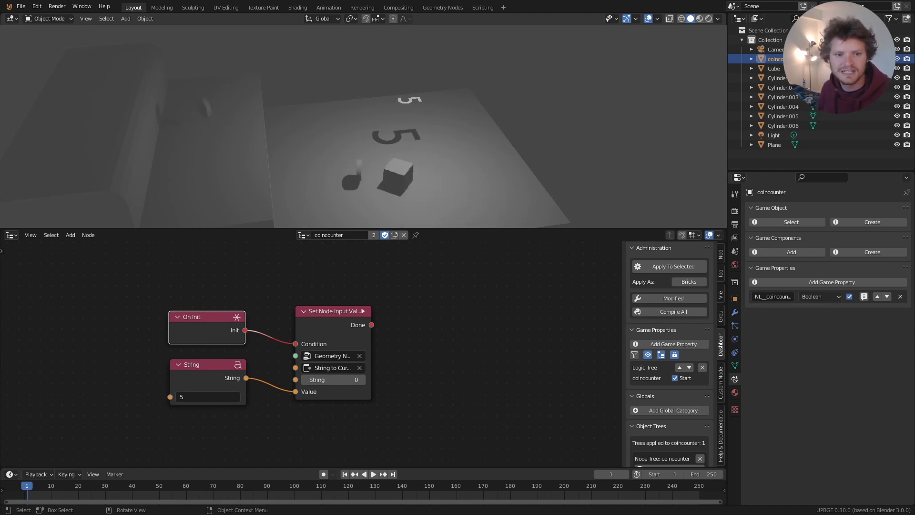
pyautogui.press('Escape')
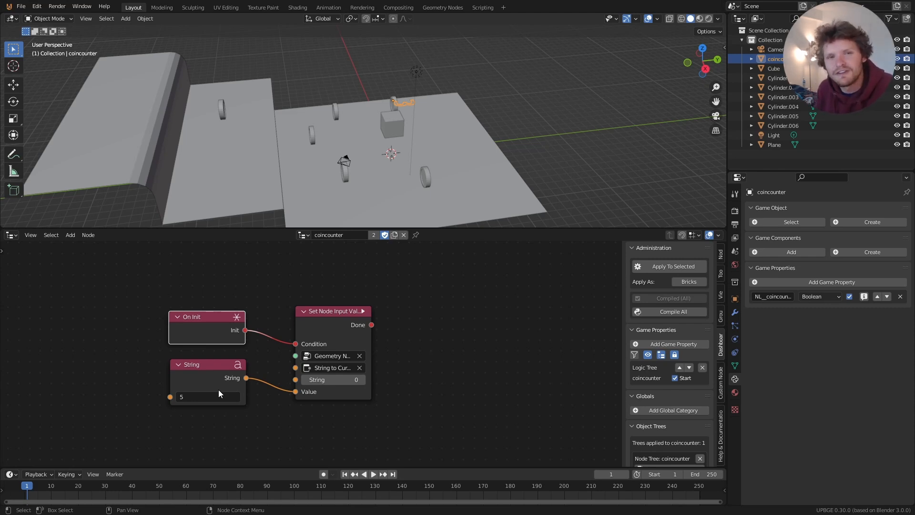
# Set the String node's text to 3, and delete the node from the logic tree.
pyautogui.click(202, 395)
pyautogui.write('3')
pyautogui.press('Return')
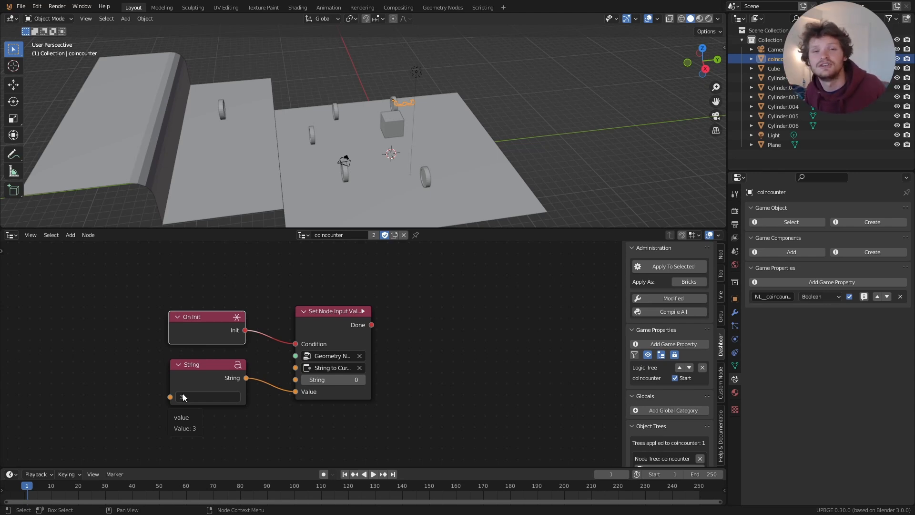
pyautogui.click(206, 372)
pyautogui.press('x')
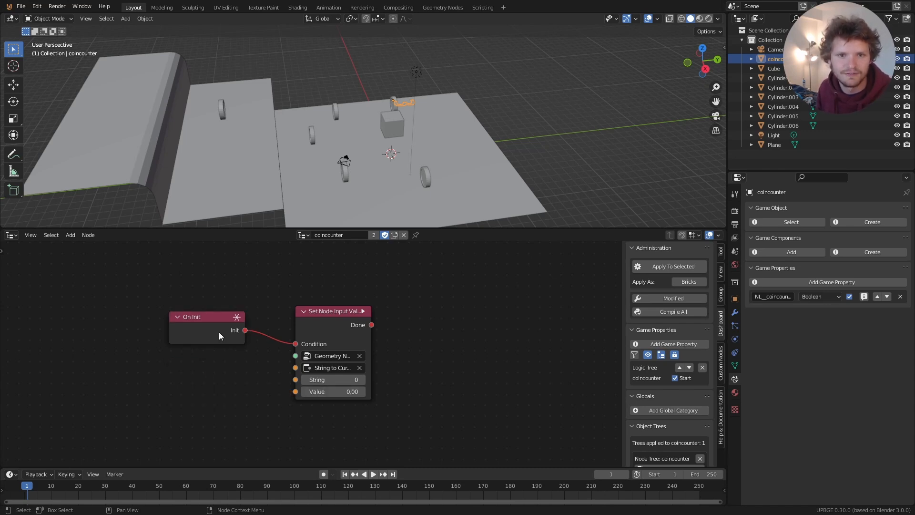
# Add a Value to String node to the coincounter's geometry nodes and connect it to the String input of String to Curves.
pyautogui.click(442, 7)
pyautogui.moveTo(279, 352); pyautogui.dragTo(358, 331, button='middle')
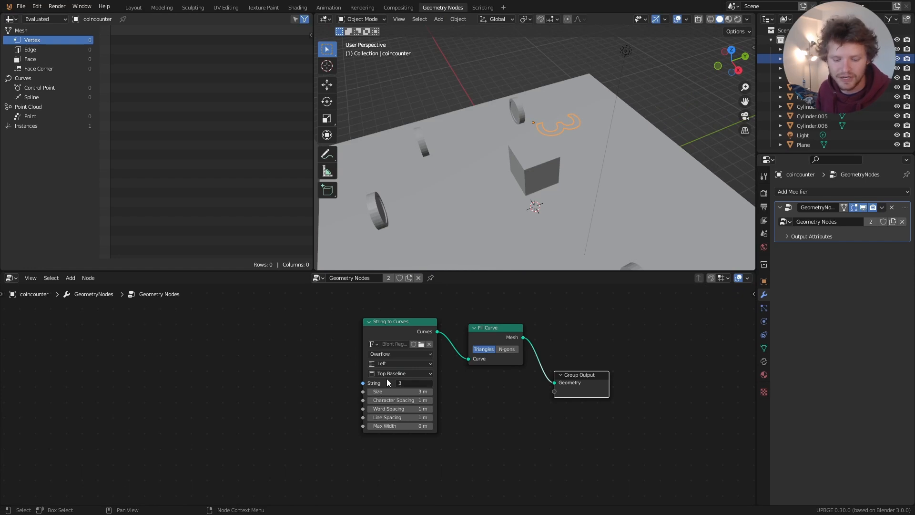
pyautogui.hotkey('shift', 'a')
pyautogui.click(266, 317)
pyautogui.write('value')
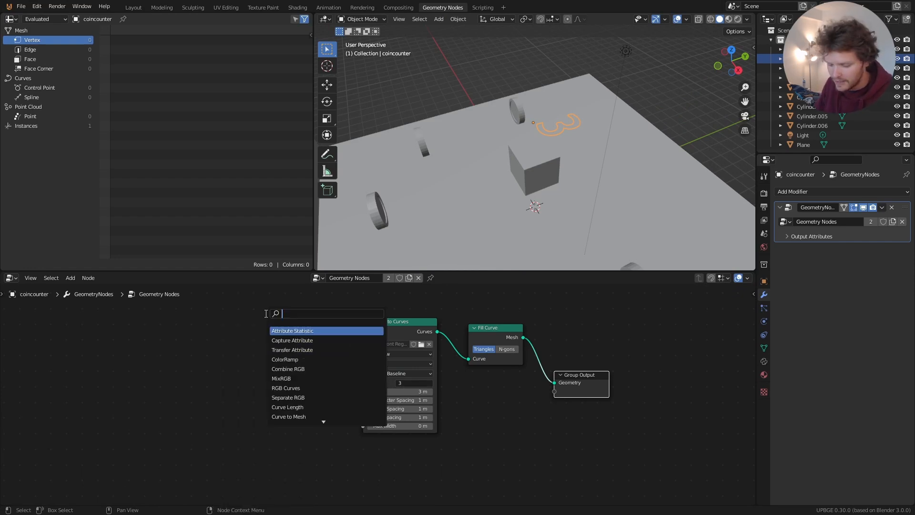
pyautogui.write(' to')
pyautogui.press('Return')
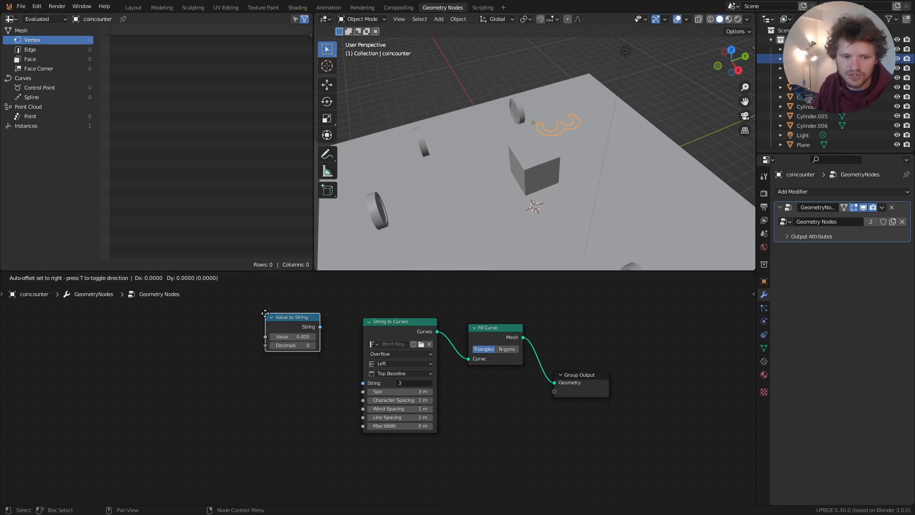
pyautogui.click(267, 375)
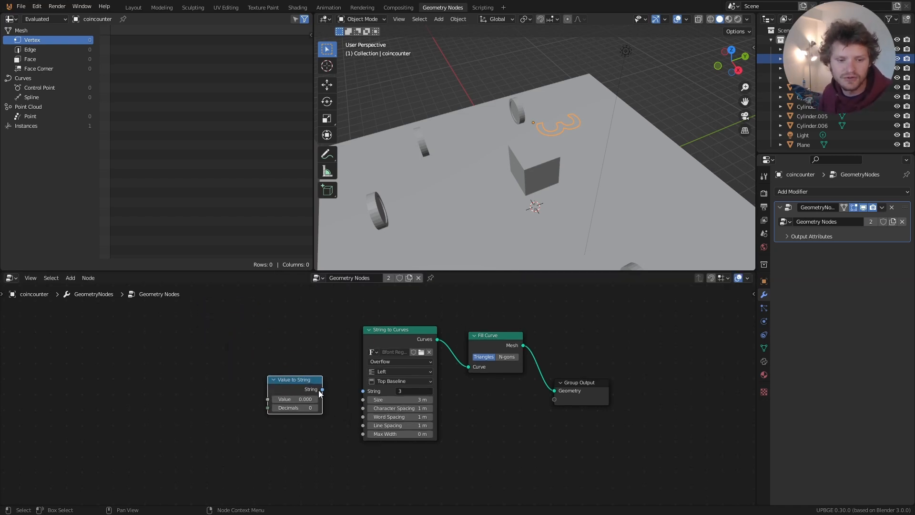
pyautogui.moveTo(322, 389); pyautogui.dragTo(364, 389)
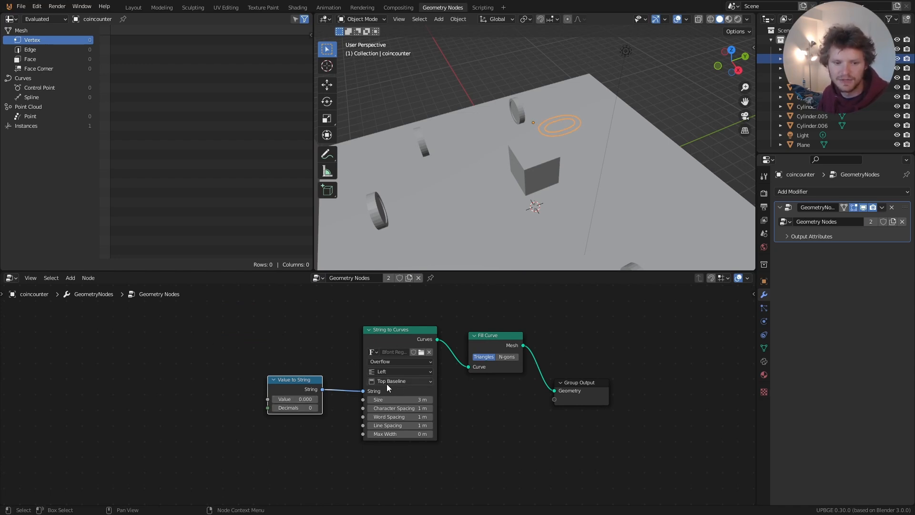
# In the logic tree, target the Value to String node in Set Node Input Value and set the value to 5.
pyautogui.click(128, 9)
pyautogui.click(329, 368)
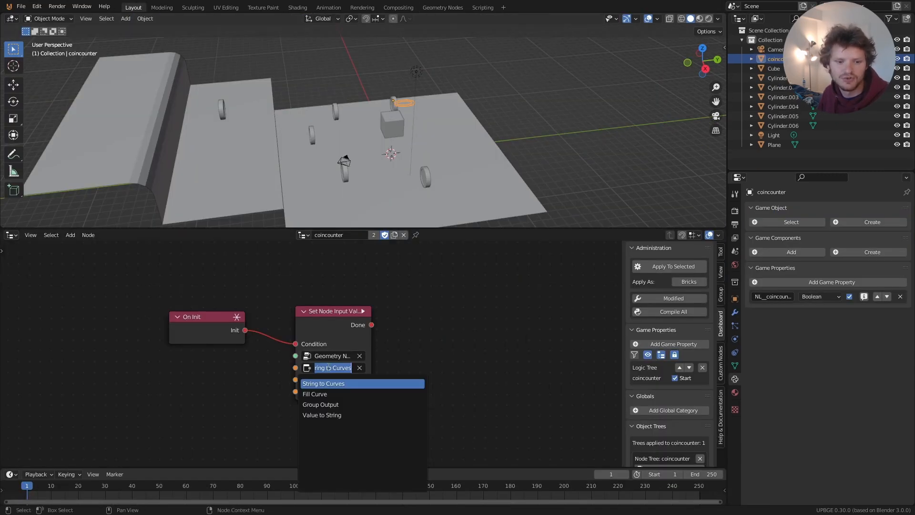
pyautogui.click(324, 415)
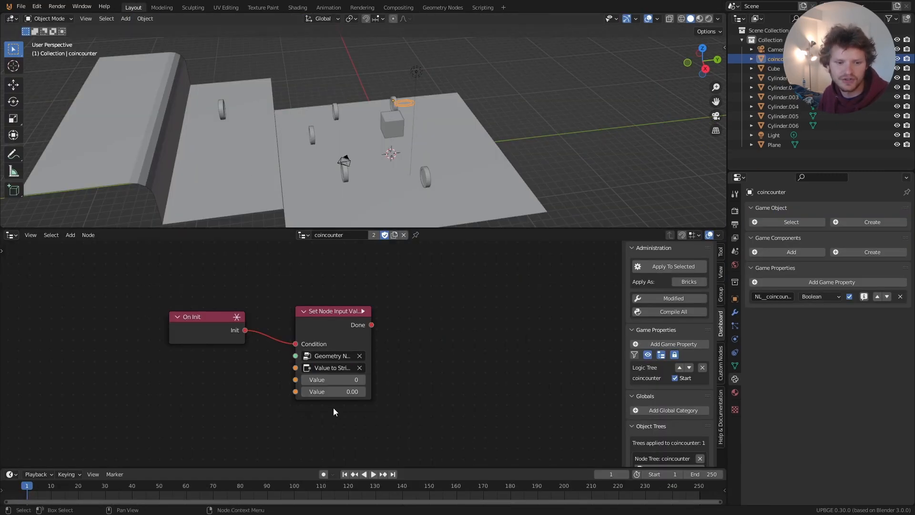
pyautogui.click(352, 392)
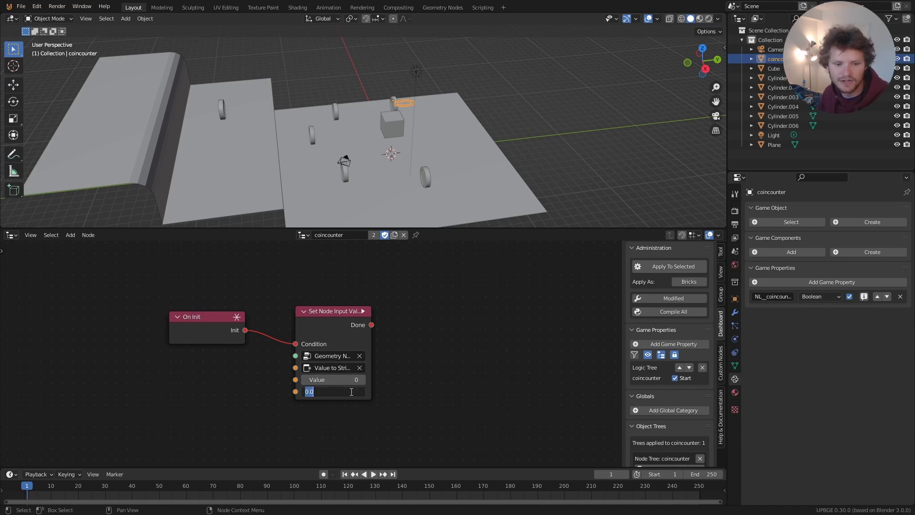
pyautogui.write('5')
pyautogui.press('Return')
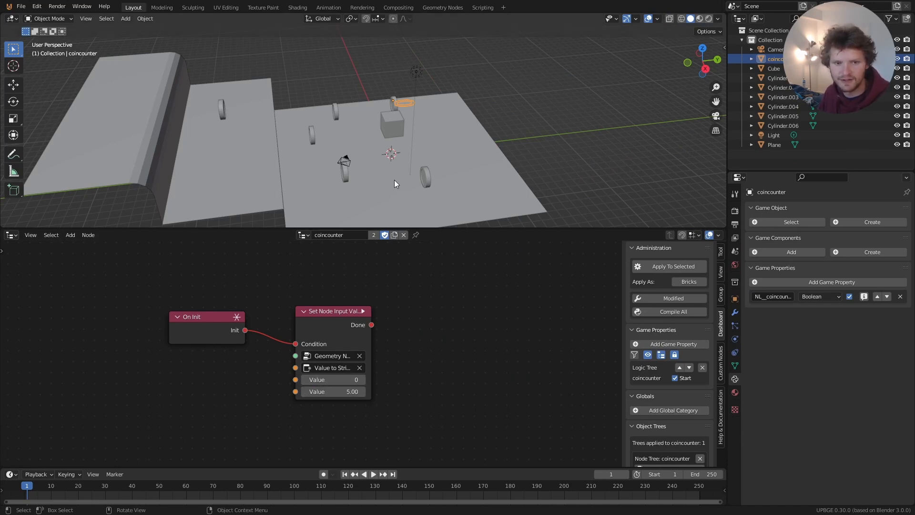
# Test-run the game to check the counter driven by the numeric value, moving the cube, and exit it.
pyautogui.press('p')
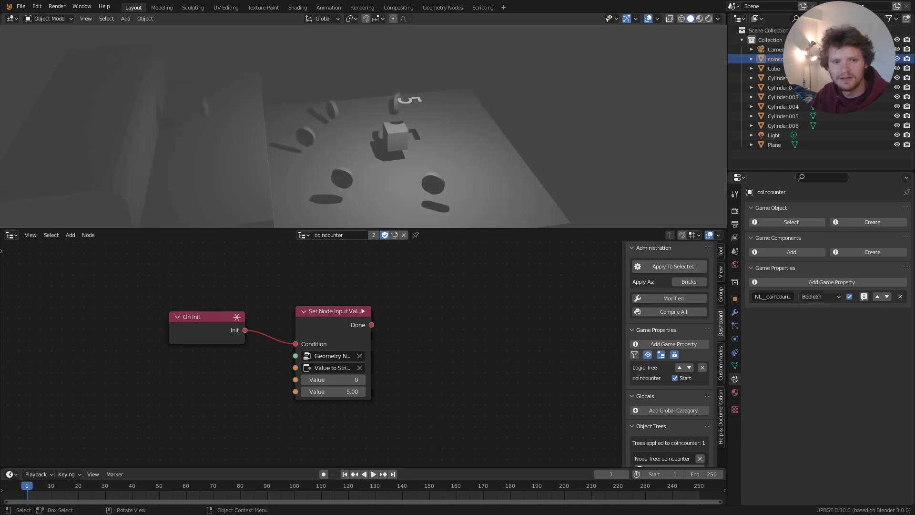
pyautogui.press('w')
pyautogui.press('d')
pyautogui.press('a')
pyautogui.press('Escape')
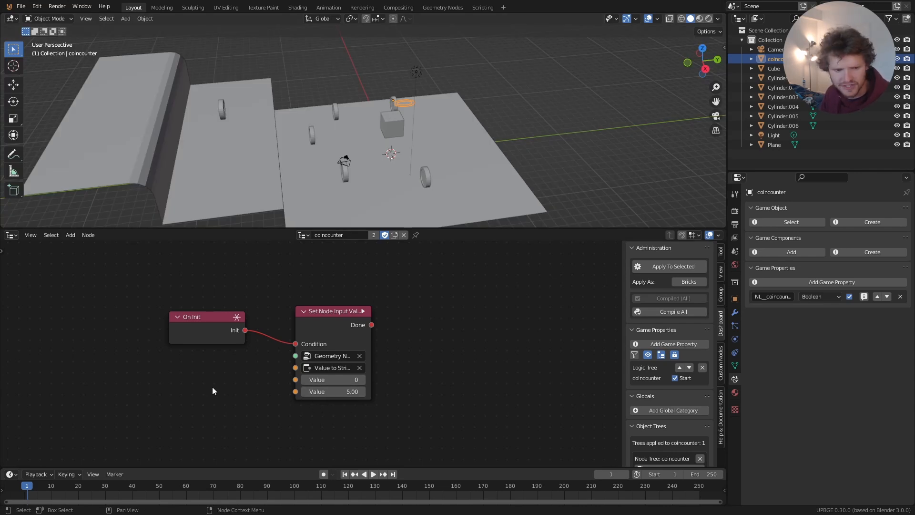
# Add a Time Data node below the On Init node and save the project.
pyautogui.hotkey('shift', 'a')
pyautogui.click(164, 281)
pyautogui.write('timer')
pyautogui.press('BackSpace')
pyautogui.press('BackSpace')
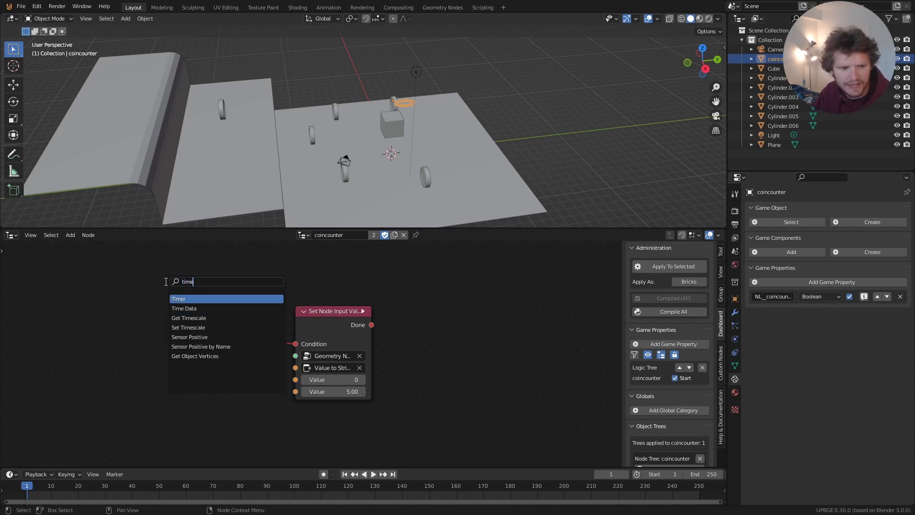
pyautogui.click(183, 308)
pyautogui.click(157, 397)
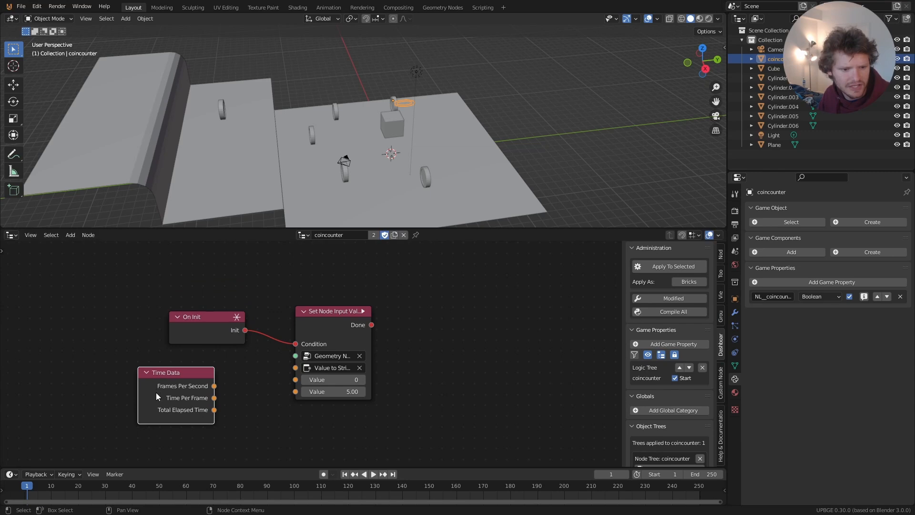
pyautogui.hotkey('ctrl', 's')
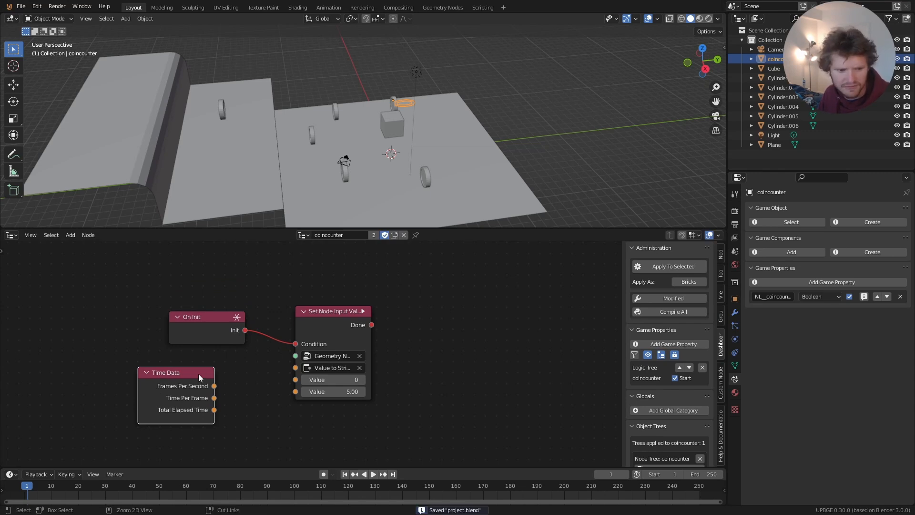
# Try driving the Set Node Input Value node's Value with Total Elapsed Time in a test run, and delete the Time Data node.
pyautogui.moveTo(215, 410); pyautogui.dragTo(295, 392)
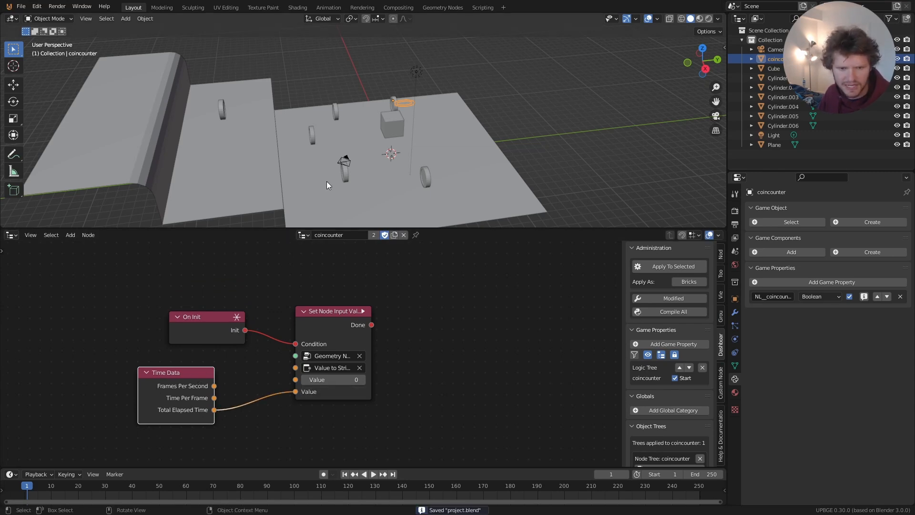
pyautogui.press('p')
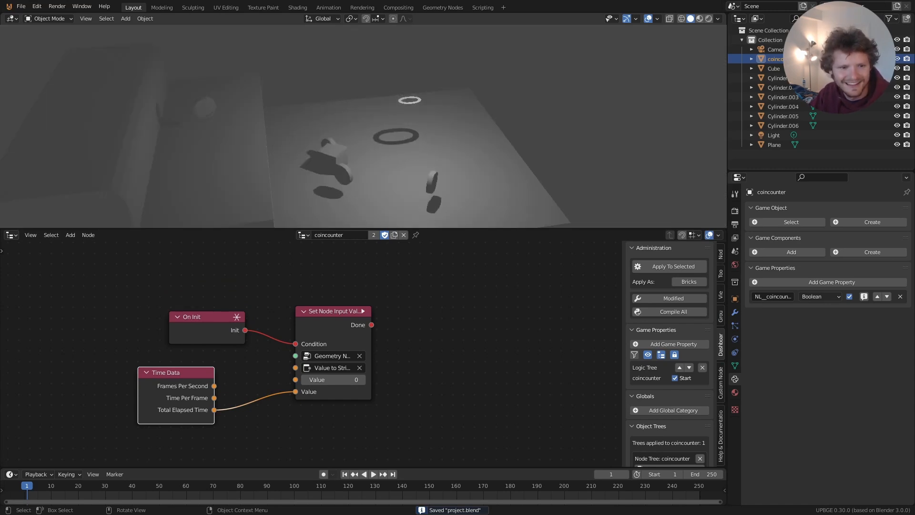
pyautogui.press('Escape')
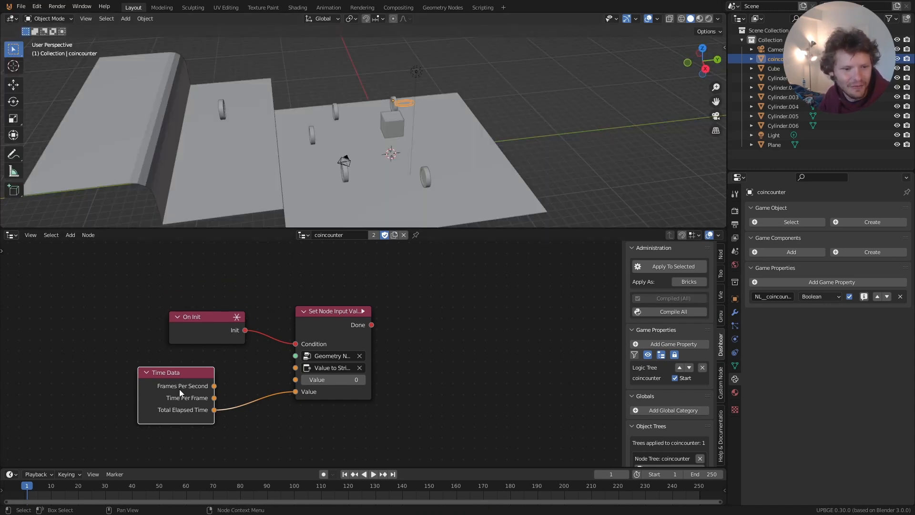
pyautogui.press('x')
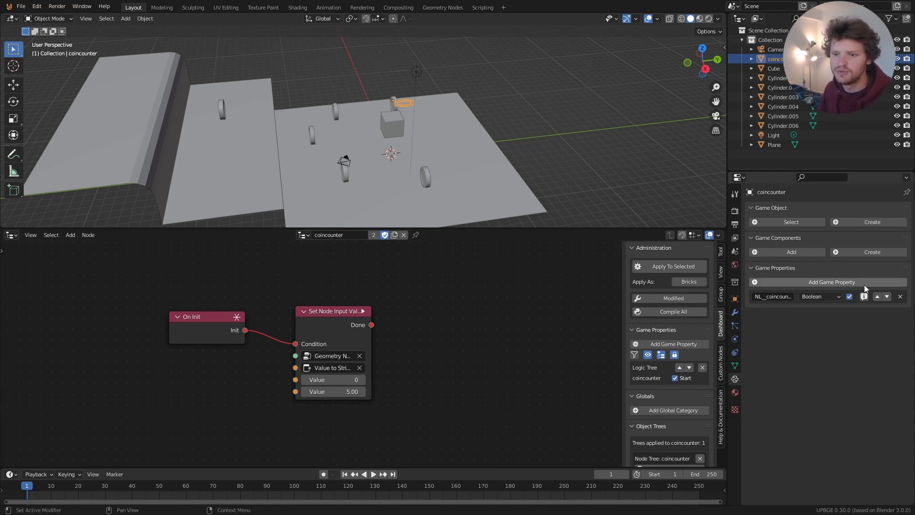
# Add a Float game property named counter to the coincounter object.
pyautogui.click(841, 282)
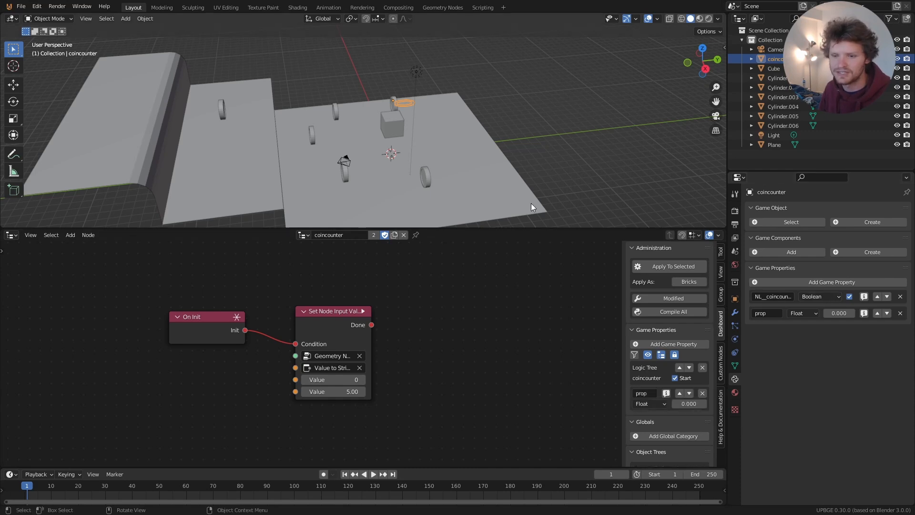
pyautogui.write('counter')
pyautogui.press('Return')
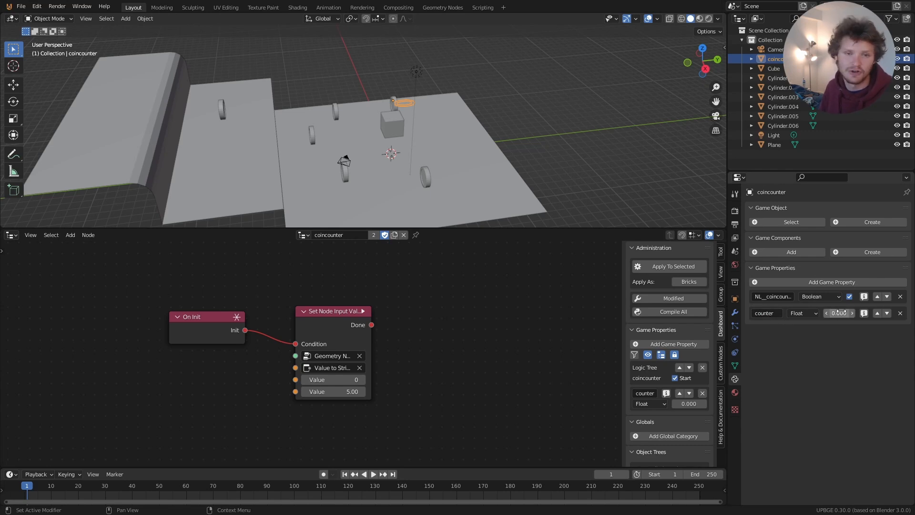
# Add a Get Property node below the On Init node in the coincounter logic tree.
pyautogui.moveTo(382, 404); pyautogui.dragTo(492, 395, button='middle')
pyautogui.hotkey('shift', 'a')
pyautogui.click(290, 280)
pyautogui.write('prop')
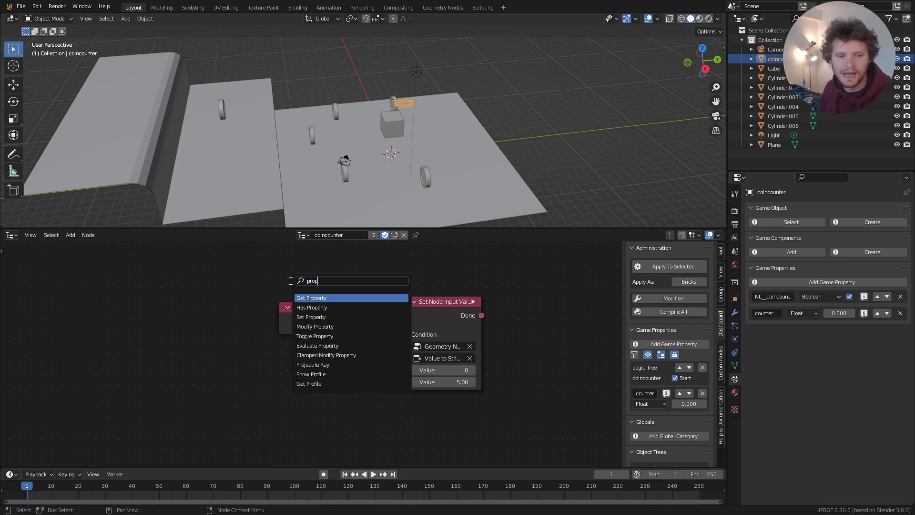
pyautogui.click(307, 298)
pyautogui.click(299, 384)
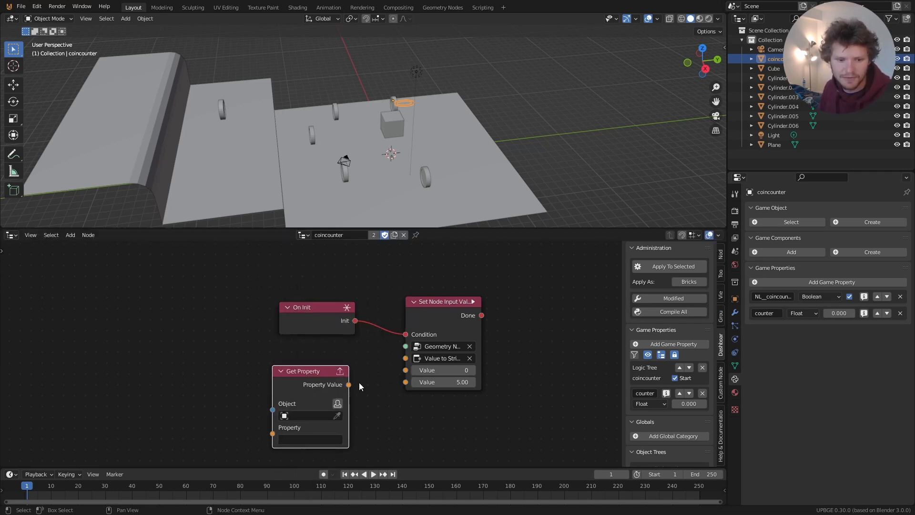
# Connect Property Value to the Set Node Input Value node's Value and have Get Property read the owner object's counter property.
pyautogui.moveTo(405, 382); pyautogui.dragTo(405, 382)
pyautogui.moveTo(338, 405); pyautogui.dragTo(372, 392, button='middle')
pyautogui.click(372, 392)
pyautogui.click(351, 413)
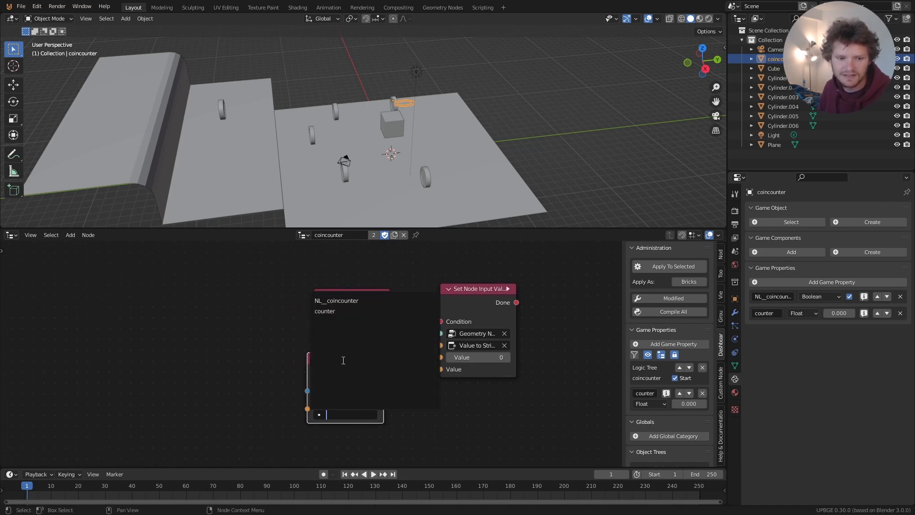
pyautogui.click(328, 322)
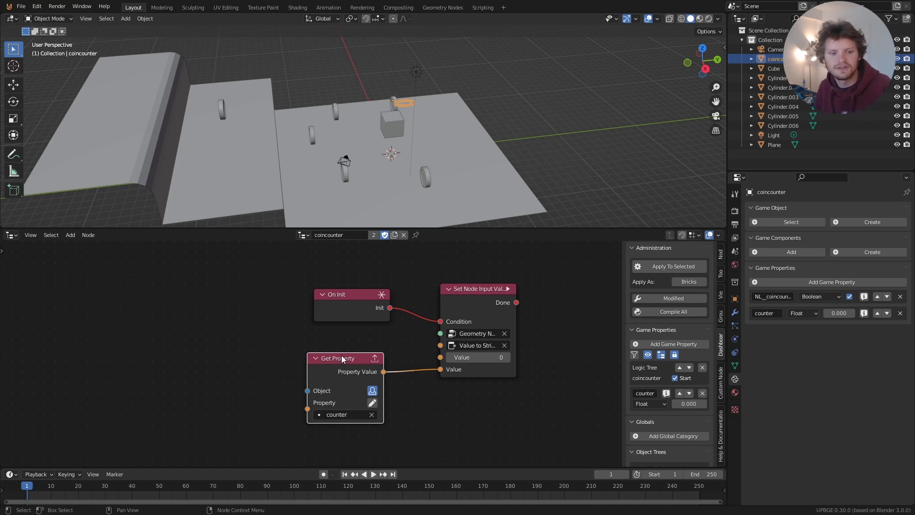
pyautogui.moveTo(341, 356); pyautogui.dragTo(339, 349)
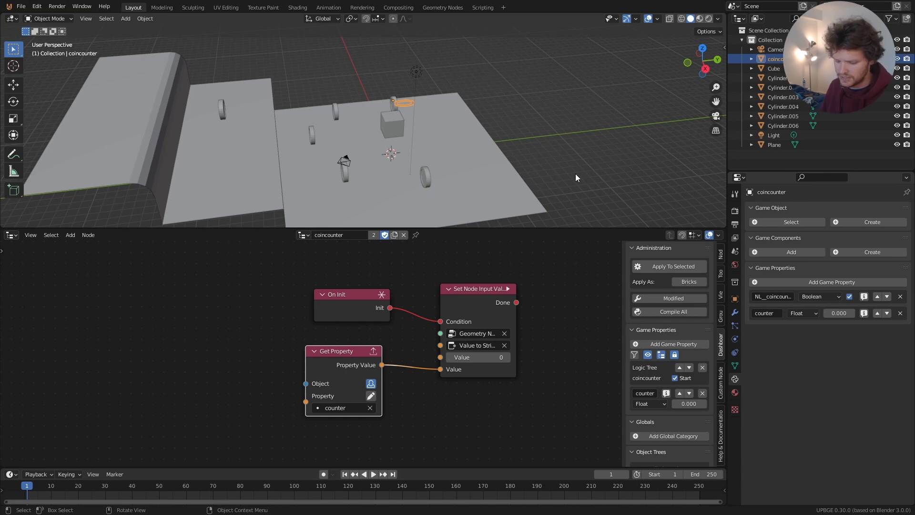
# Test-run the game with the property-driven counter, exit it, and set the counter game property to 2.
pyautogui.press('p')
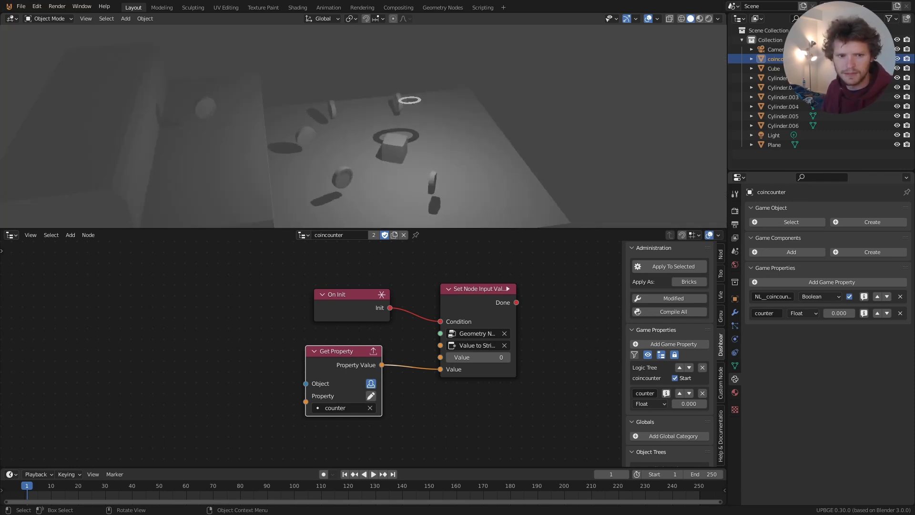
pyautogui.press('Escape')
pyautogui.click(841, 312)
pyautogui.write('2')
pyautogui.press('Return')
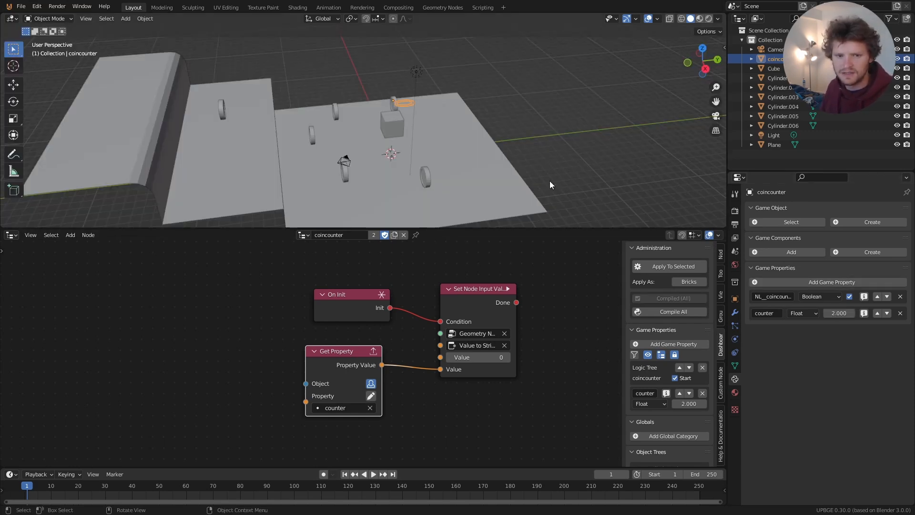
# Test-run the game with the new counter value, exit it, and reset the counter game property to 0.
pyautogui.press('p')
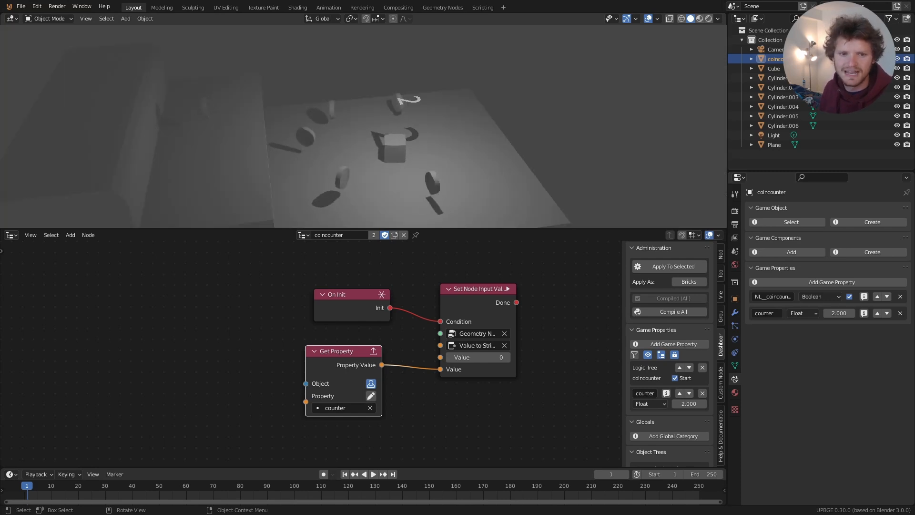
pyautogui.press('Escape')
pyautogui.click(839, 312)
pyautogui.write('0')
pyautogui.press('Return')
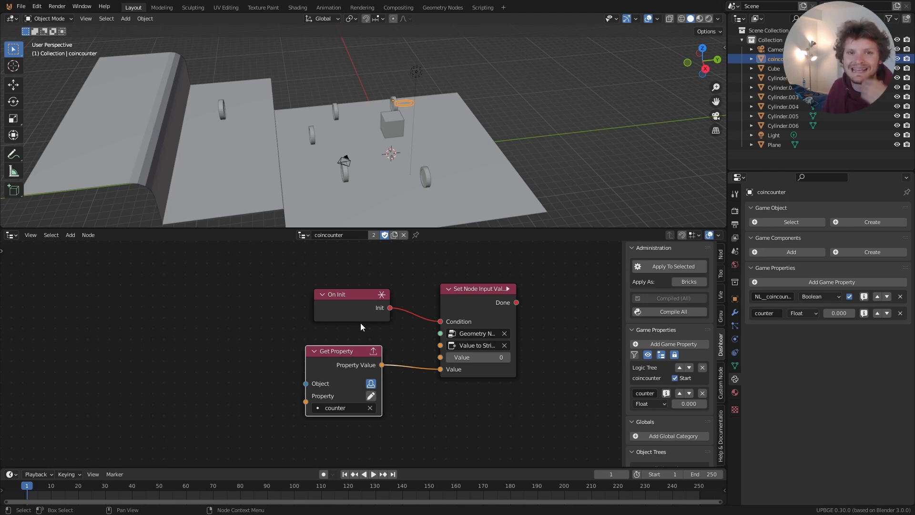
# Switch the logic editor to the coin tree and examine the chain from Check Distance to Move To.
pyautogui.click(305, 235)
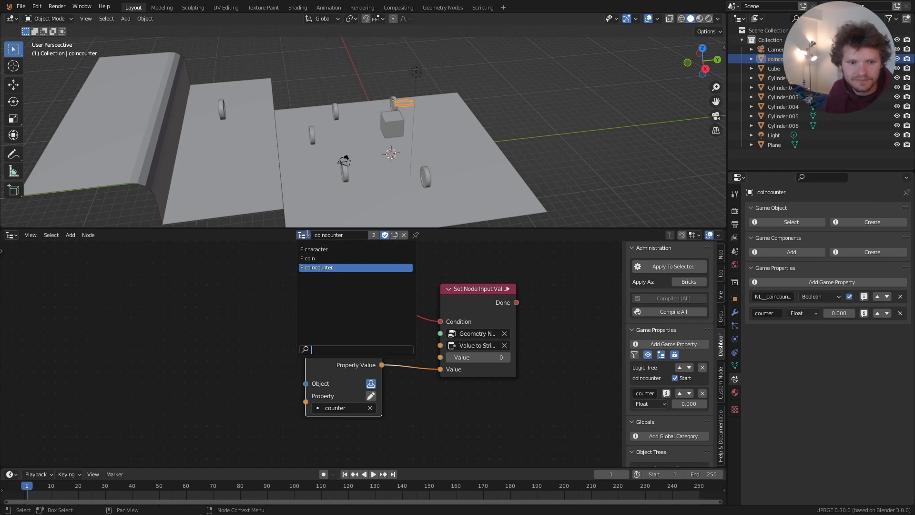
pyautogui.click(316, 259)
pyautogui.scroll(-4, 367, 299)
pyautogui.moveTo(426, 291); pyautogui.dragTo(392, 345, button='middle')
pyautogui.moveTo(393, 310); pyautogui.dragTo(391, 360, button='middle')
pyautogui.scroll(-3, 391, 359)
pyautogui.moveTo(168, 288); pyautogui.dragTo(346, 301, button='middle')
pyautogui.scroll(4, 346, 302)
pyautogui.moveTo(394, 351); pyautogui.dragTo(289, 331, button='middle')
pyautogui.moveTo(292, 335); pyautogui.dragTo(291, 325)
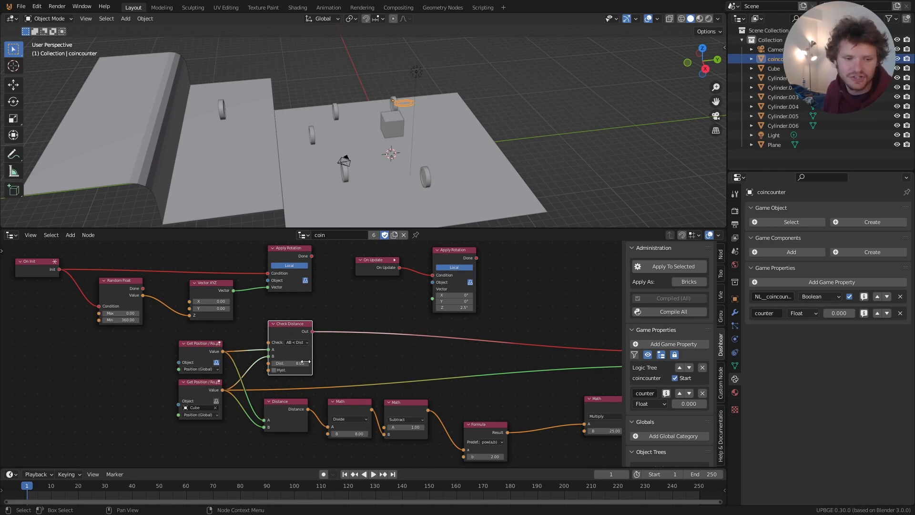
pyautogui.moveTo(351, 334); pyautogui.dragTo(106, 324, button='middle')
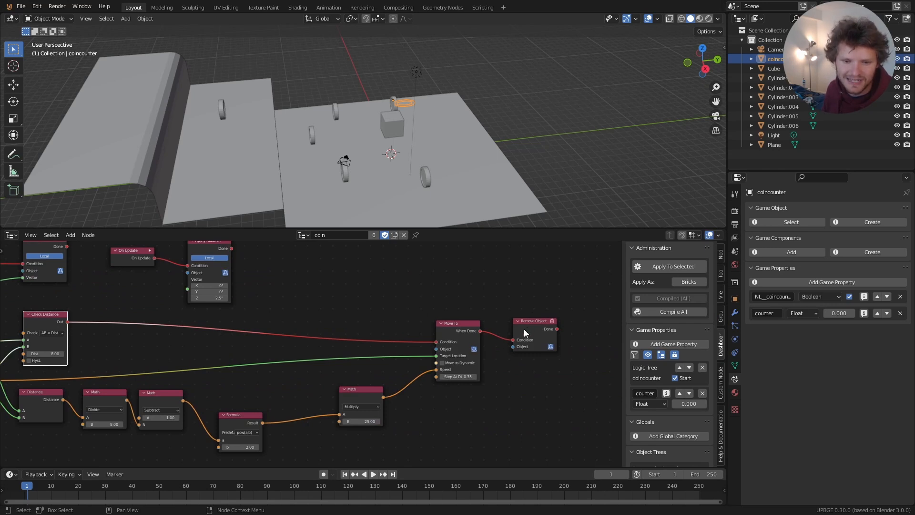
# Move the Remove Object node closer to the Move To node at the end of the coin tree.
pyautogui.moveTo(525, 329); pyautogui.dragTo(397, 326, button='middle')
pyautogui.moveTo(333, 326); pyautogui.dragTo(326, 323)
pyautogui.moveTo(510, 322); pyautogui.dragTo(391, 327)
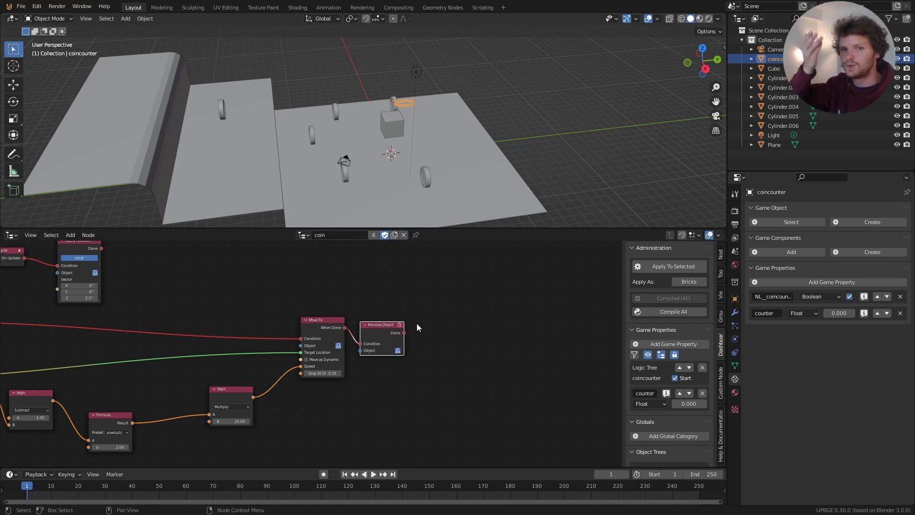
pyautogui.click(429, 324)
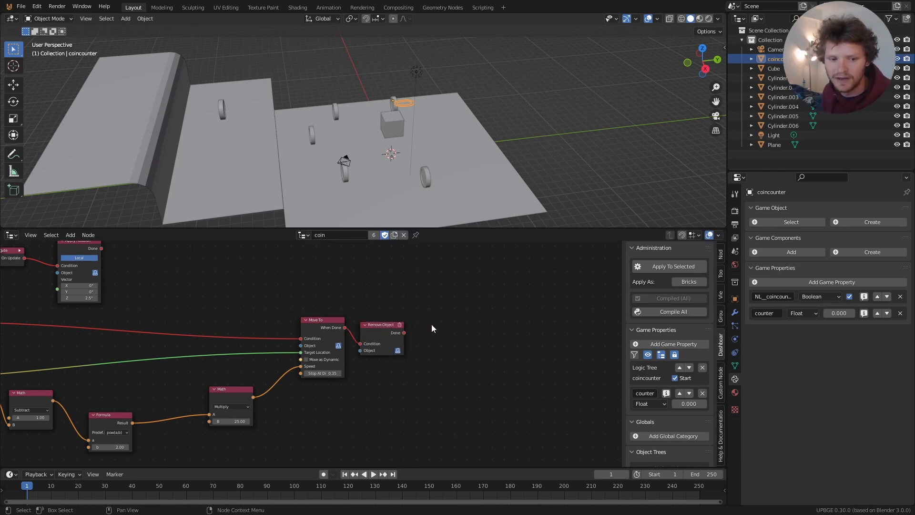
pyautogui.click(326, 327)
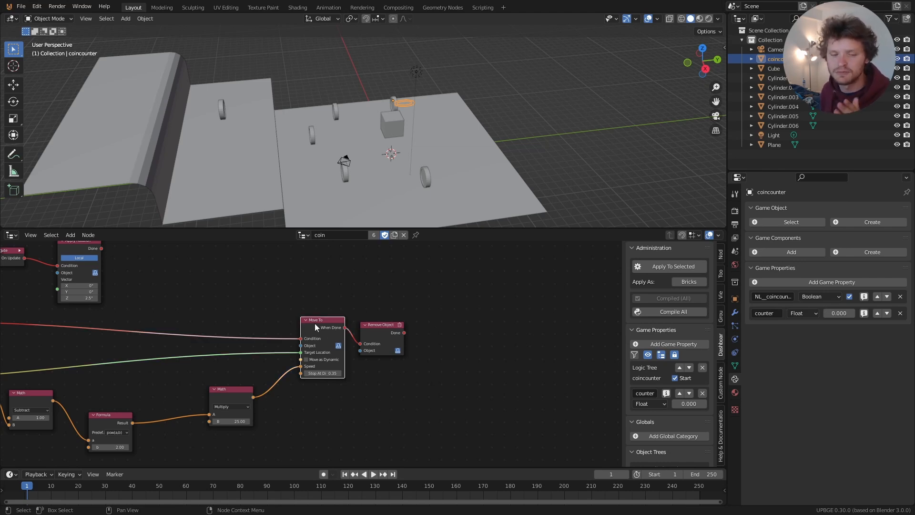
pyautogui.click(385, 329)
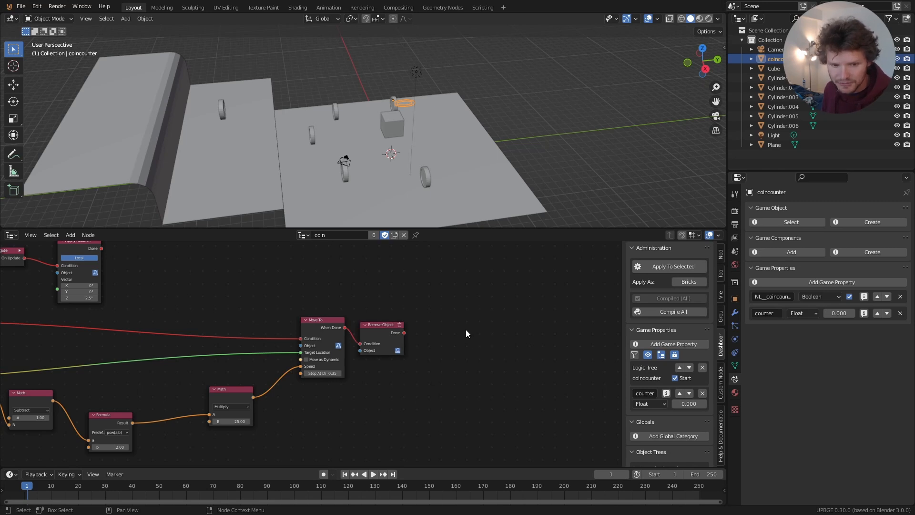
# Add a Modify Property node after Remove Object and connect Remove Object's Done output to its Condition.
pyautogui.hotkey('shift', 'a')
pyautogui.click(454, 280)
pyautogui.write('modif')
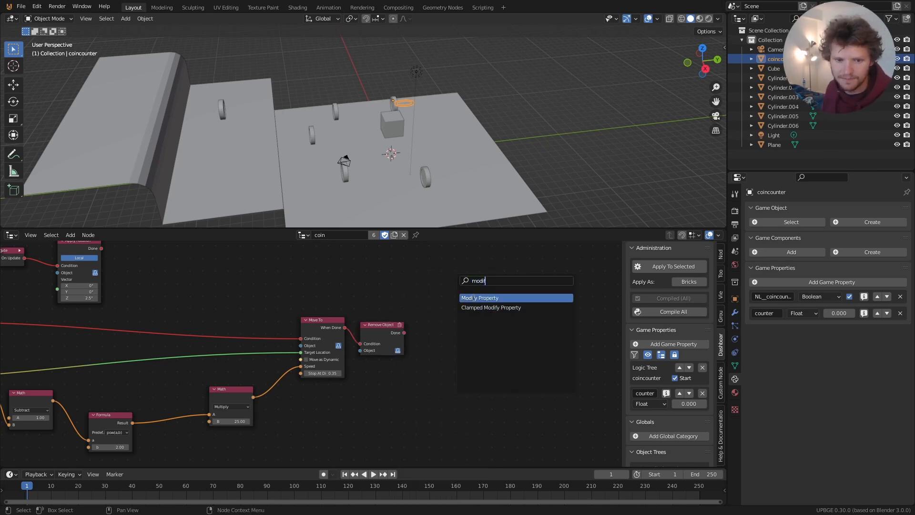
pyautogui.press('Return')
pyautogui.click(421, 334)
pyautogui.moveTo(403, 333); pyautogui.dragTo(422, 341)
pyautogui.scroll(2, 487, 340)
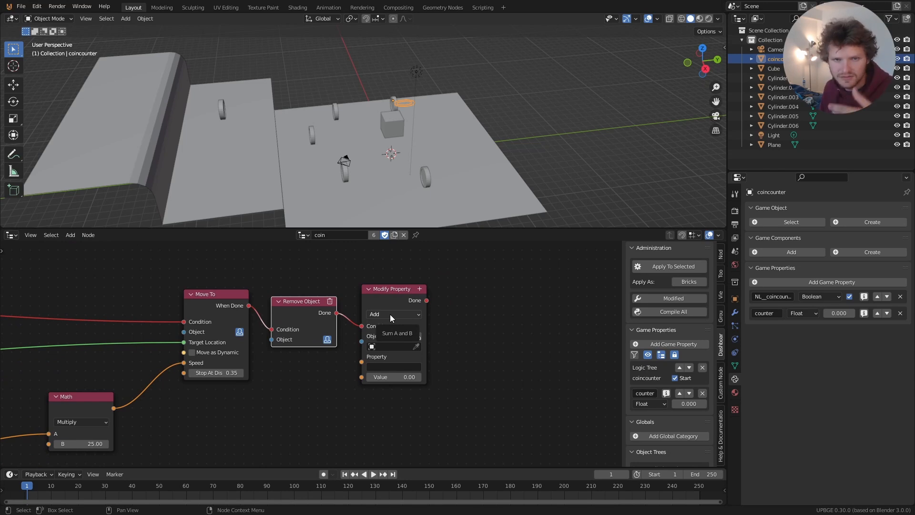
# Configure the Modify Property node to add 1 to the coincounter object's counter property.
pyautogui.click(404, 344)
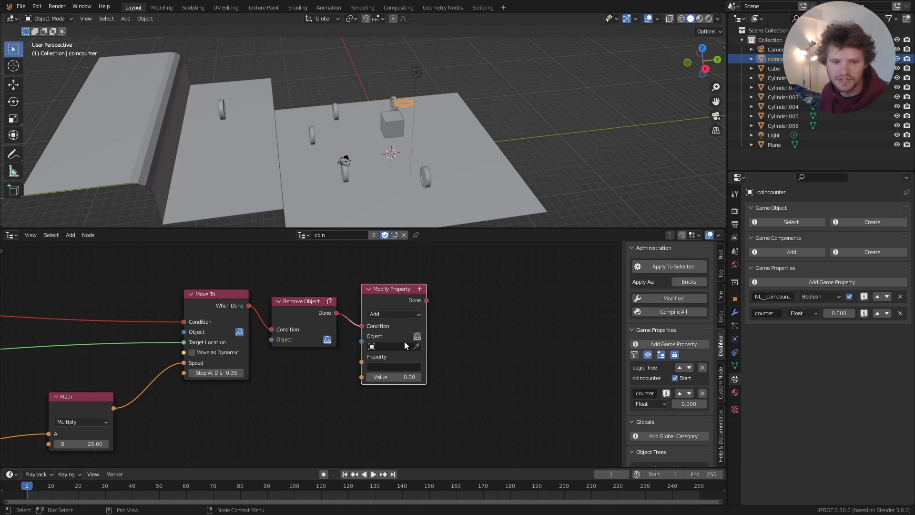
pyautogui.click(401, 346)
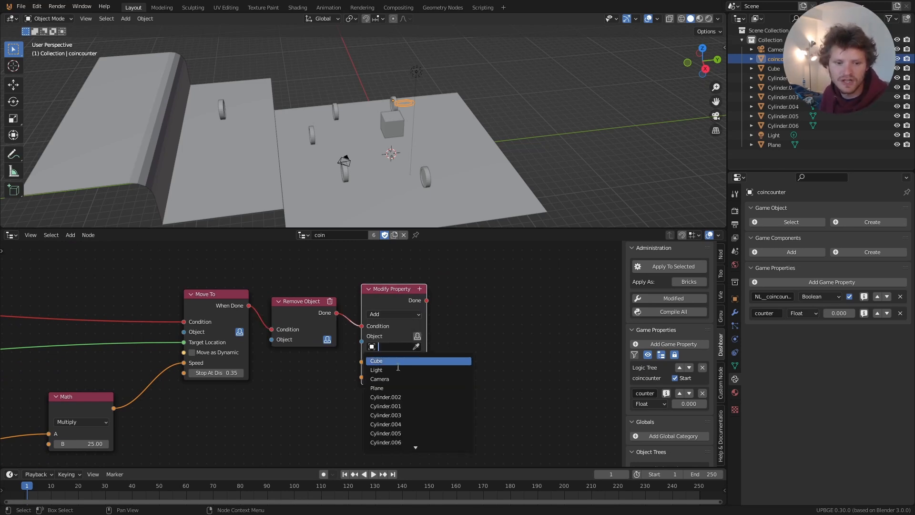
pyautogui.scroll(-1, 413, 444)
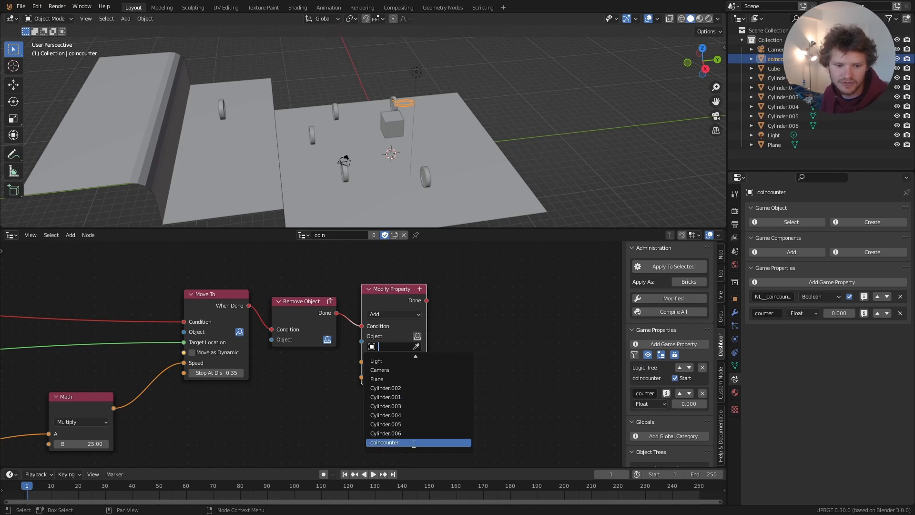
pyautogui.click(401, 443)
pyautogui.click(397, 365)
pyautogui.click(386, 390)
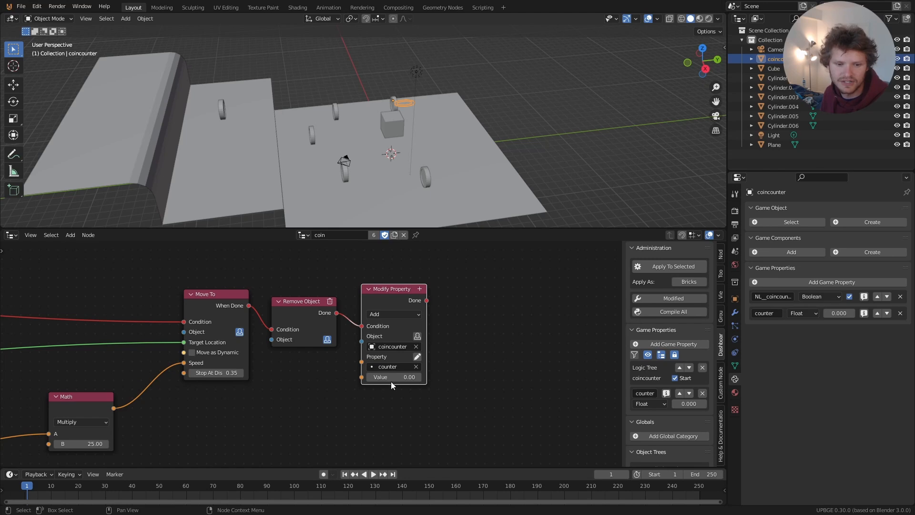
pyautogui.click(393, 379)
pyautogui.write('1')
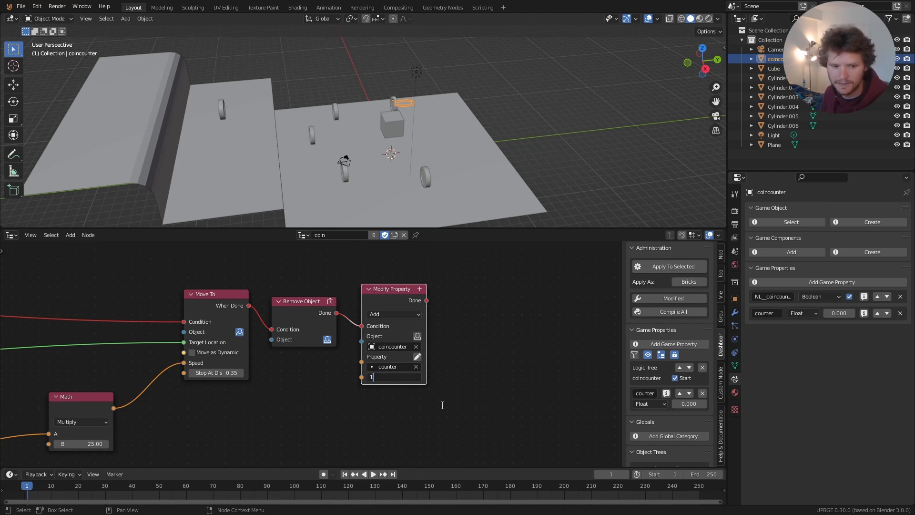
pyautogui.press('Return')
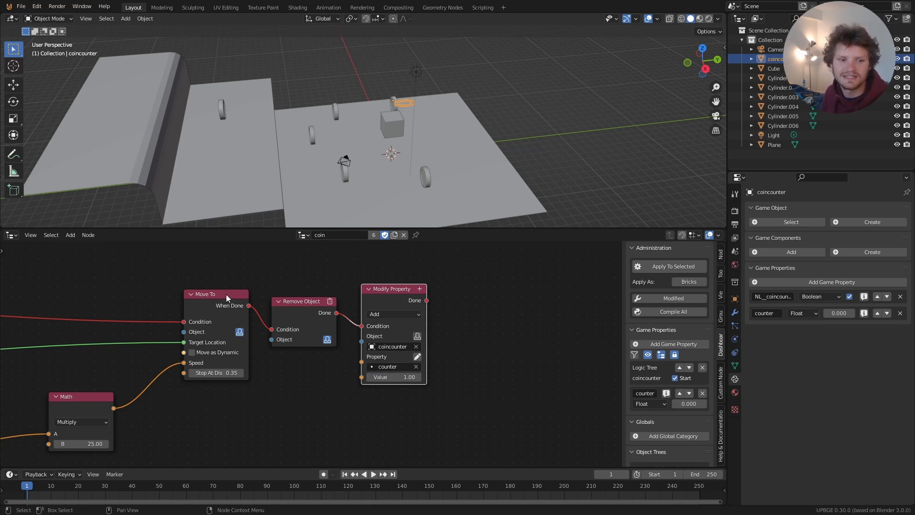
# Review the Move To, Remove Object and Modify Property nodes and switch the logic editor back to the coincounter tree.
pyautogui.click(202, 294)
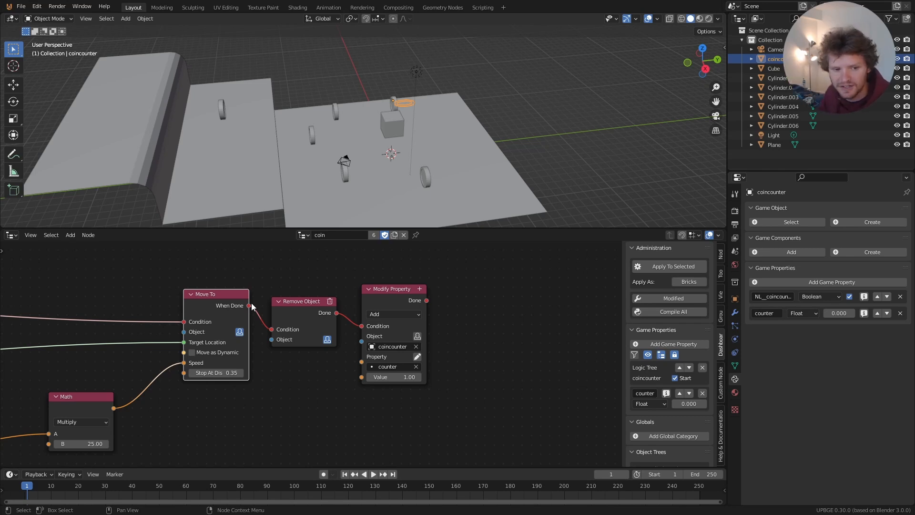
pyautogui.click(304, 303)
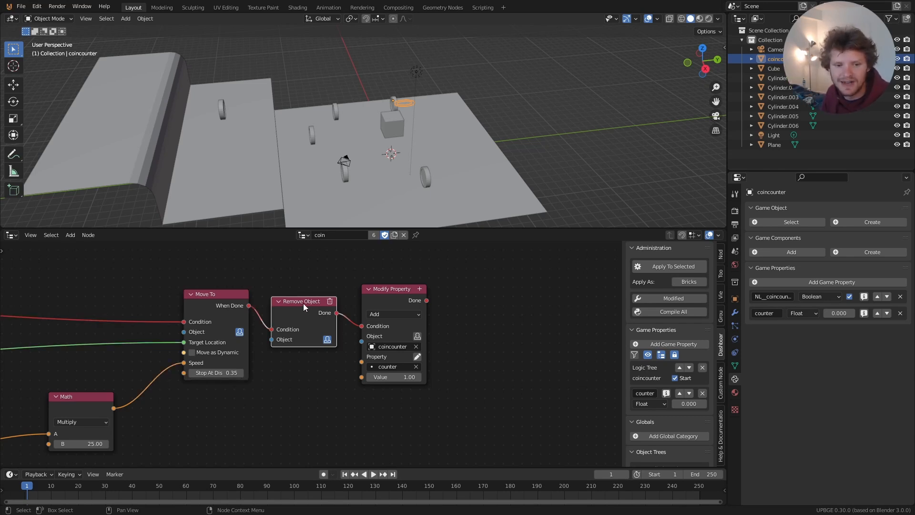
pyautogui.click(397, 291)
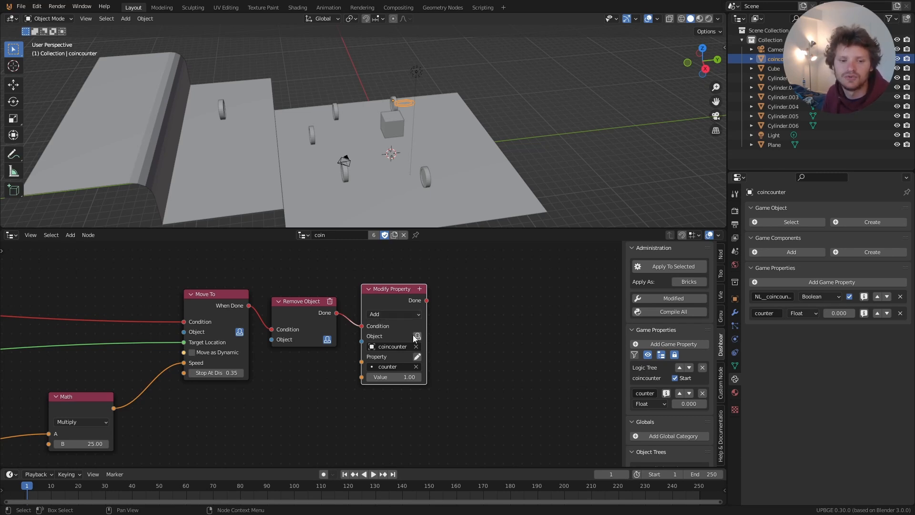
pyautogui.click(303, 235)
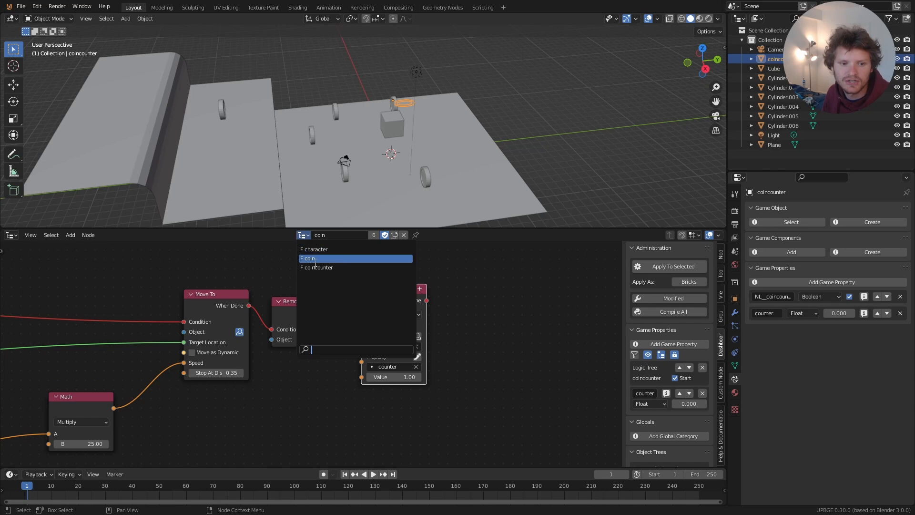
pyautogui.click(315, 264)
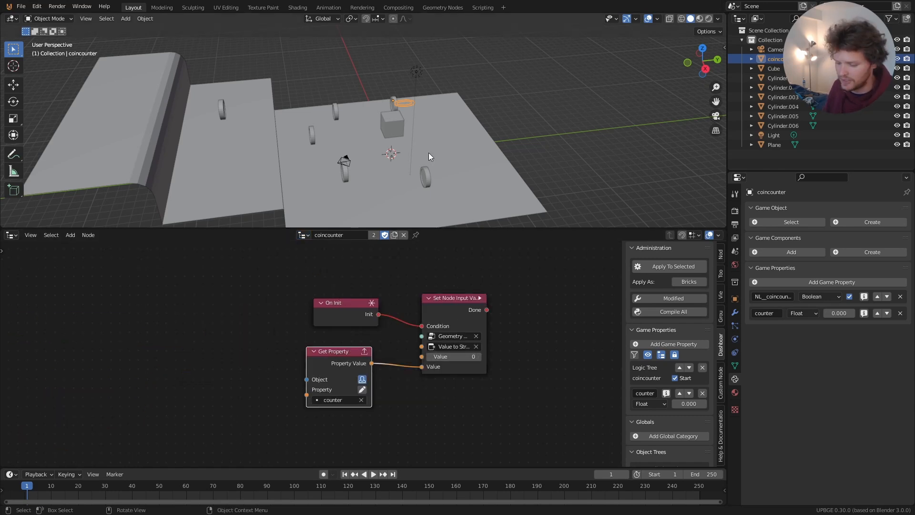
# Play the game with the coincounter logic in place, steer the cube toward the coins to test the counter, and stop.
pyautogui.press('p')
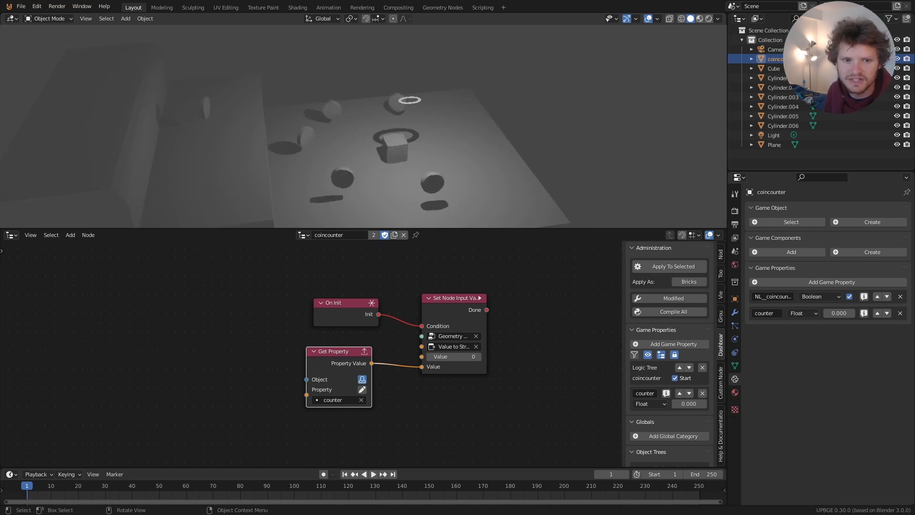
pyautogui.press('a')
pyautogui.press('s')
pyautogui.press('w')
pyautogui.press('w')
pyautogui.press('d')
pyautogui.press('d')
pyautogui.press('w')
pyautogui.press('w')
pyautogui.press('Escape')
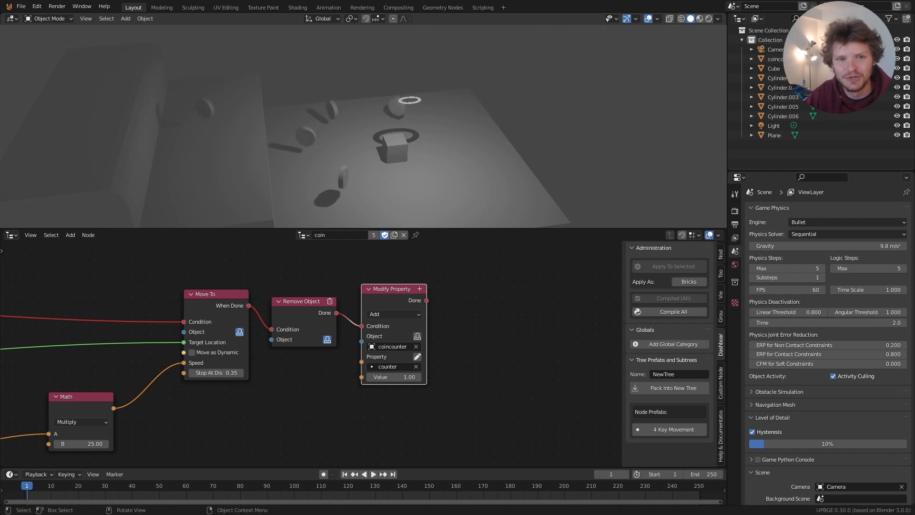
# Test coin collection with the coin tree displayed by steering the cube through the coins, and end the game.
pyautogui.press('w')
pyautogui.press('d')
pyautogui.press('w')
pyautogui.press('d')
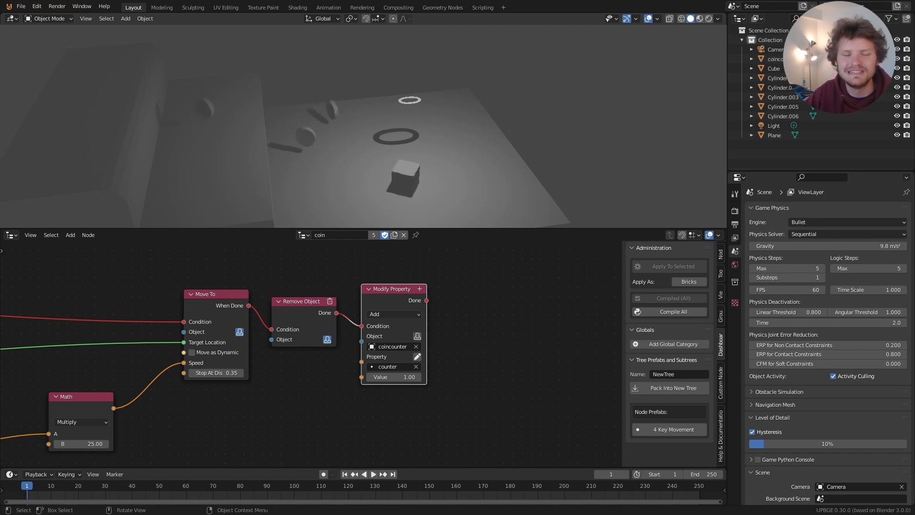
pyautogui.press('w')
pyautogui.press('d')
pyautogui.press('w')
pyautogui.press('a')
pyautogui.press('w')
pyautogui.press('a')
pyautogui.press('d')
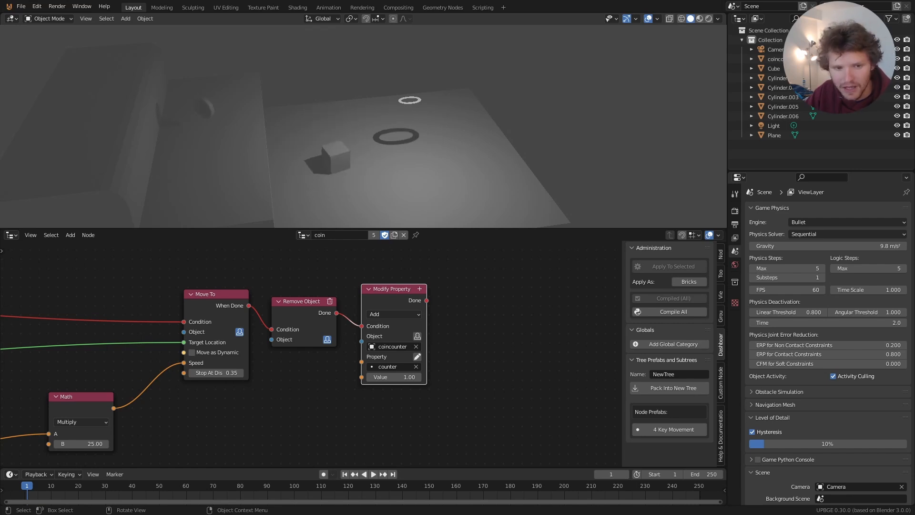
pyautogui.press('Escape')
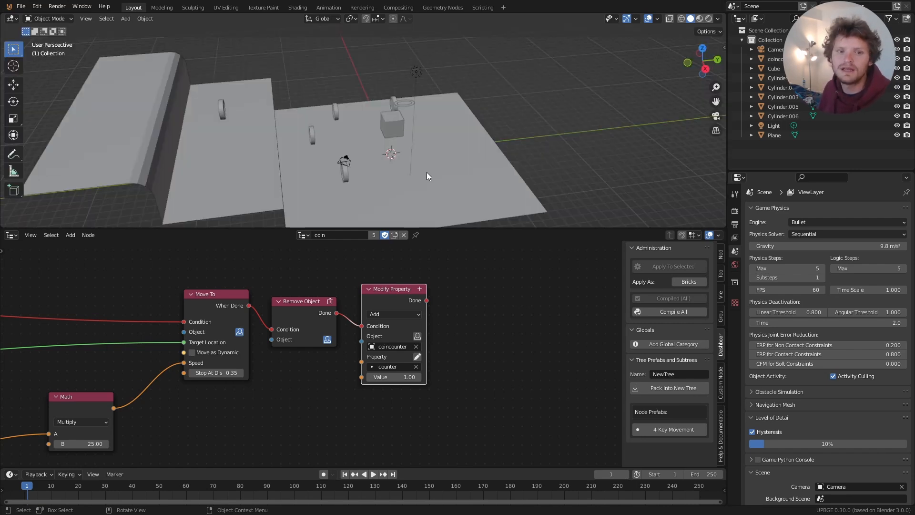
# Switch the logic editor to the coincounter tree and delete its On Init node.
pyautogui.click(303, 235)
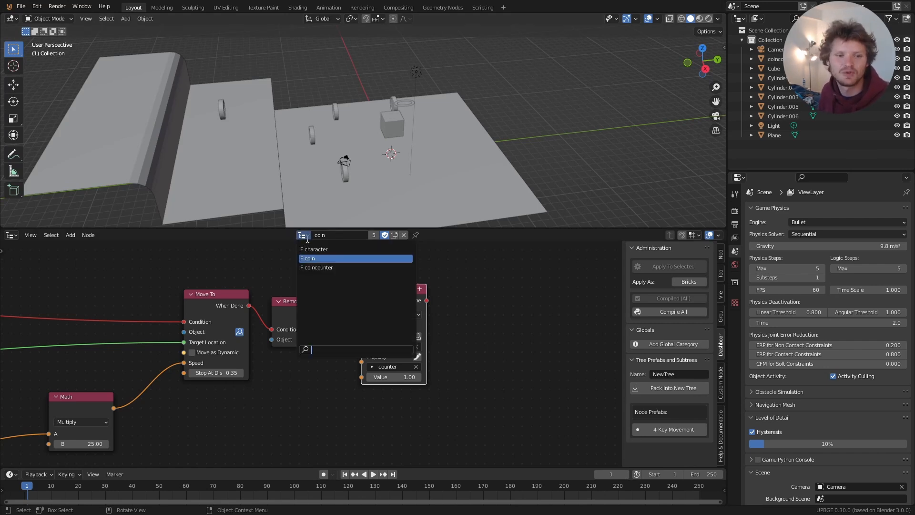
pyautogui.click(317, 267)
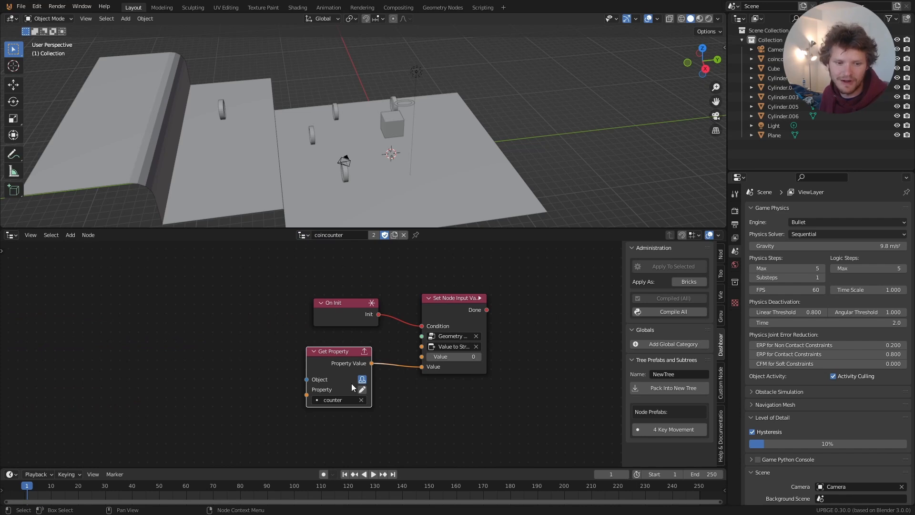
pyautogui.moveTo(345, 304); pyautogui.dragTo(325, 303)
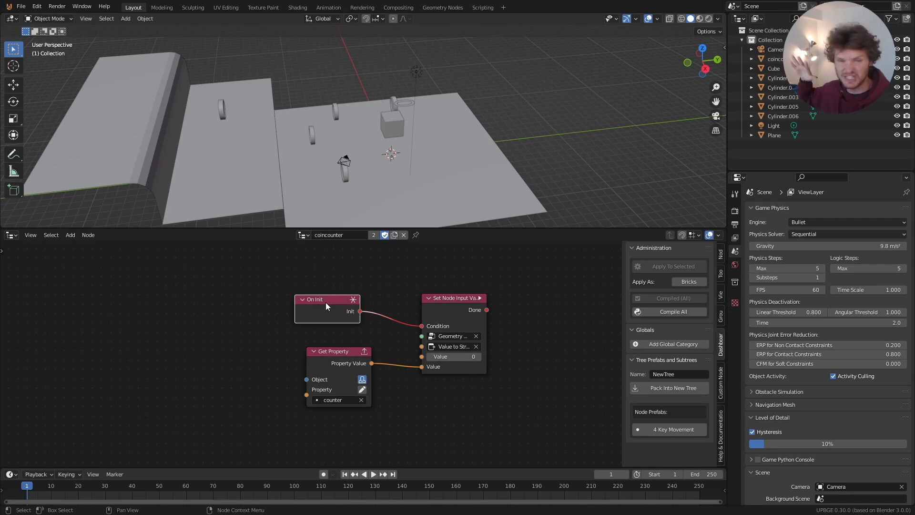
pyautogui.press('x')
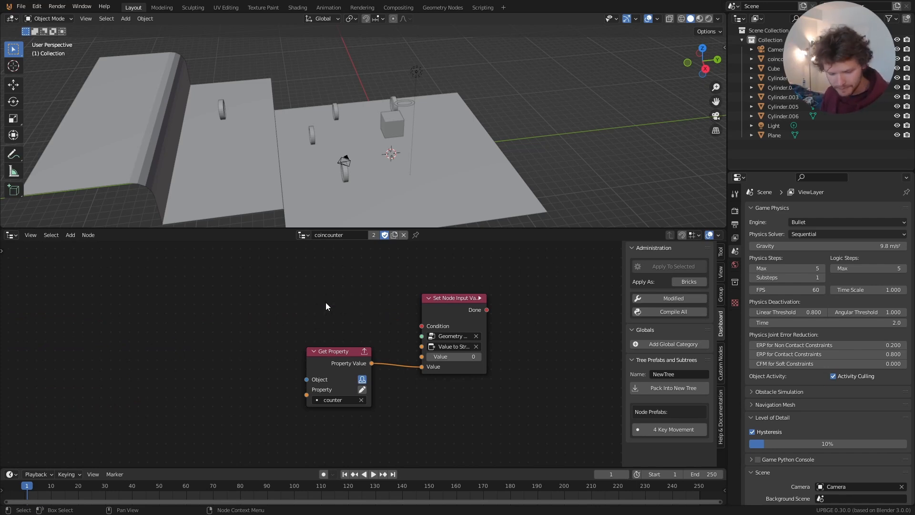
# Add an On Update event node and connect its output to the Condition of the Set Node Input Value node.
pyautogui.hotkey('shift', 'a')
pyautogui.moveTo(300, 297)
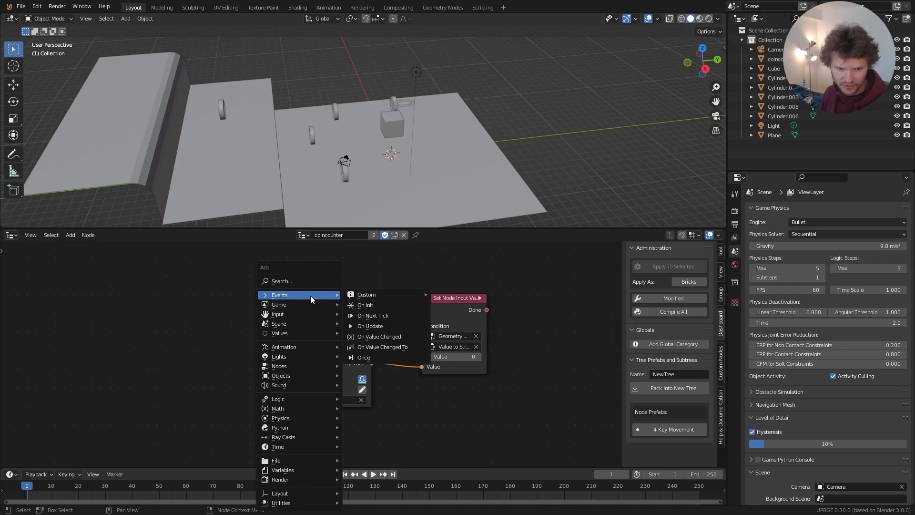
pyautogui.click(376, 327)
pyautogui.click(324, 303)
pyautogui.moveTo(375, 316); pyautogui.dragTo(422, 326)
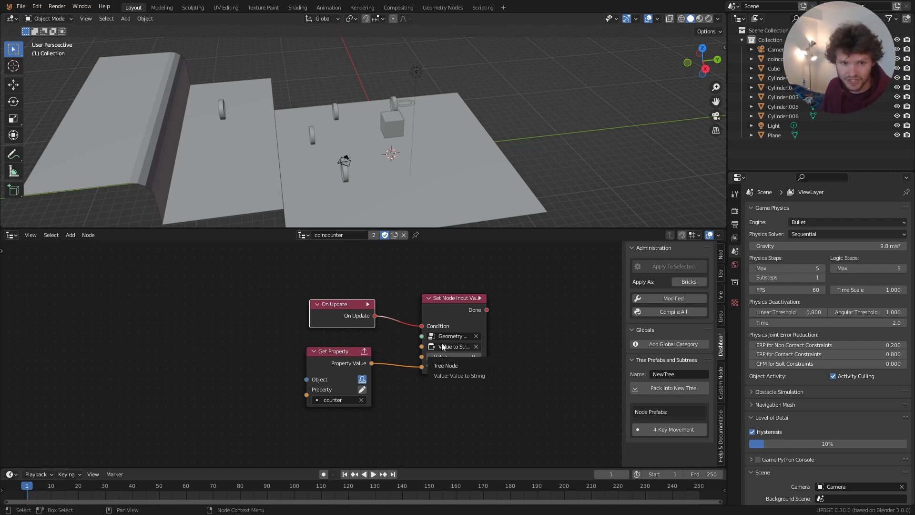
# Test the On Update counter in two game runs, moving and jumping the cube to collect the coins, and stop the game.
pyautogui.press('p')
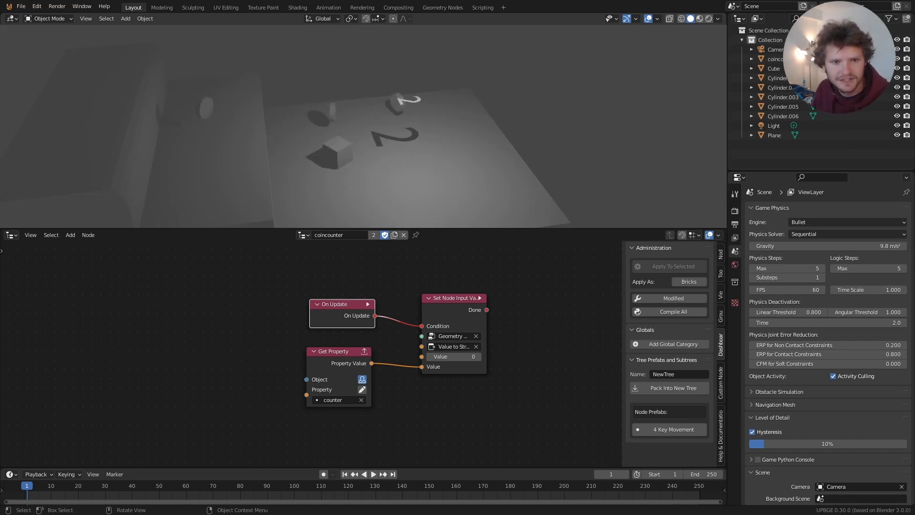
pyautogui.press('d')
pyautogui.press('a')
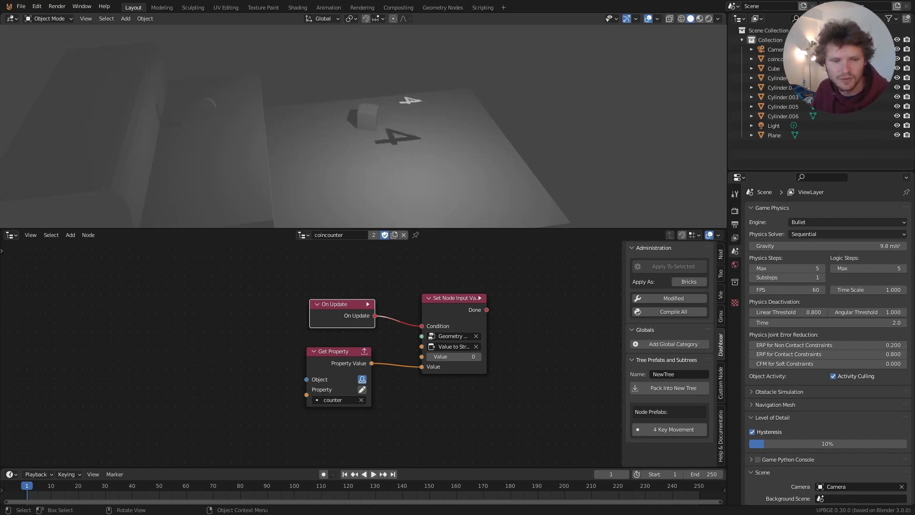
pyautogui.press('space')
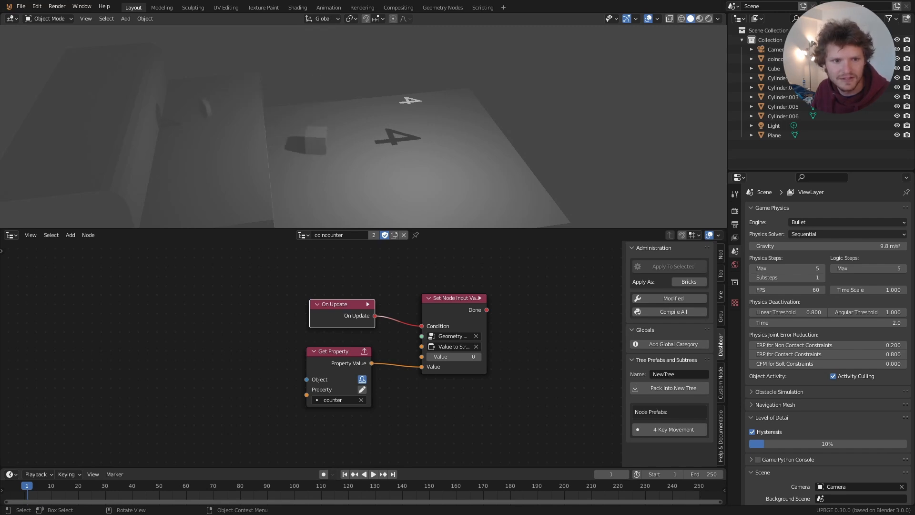
pyautogui.press('s')
pyautogui.press('a')
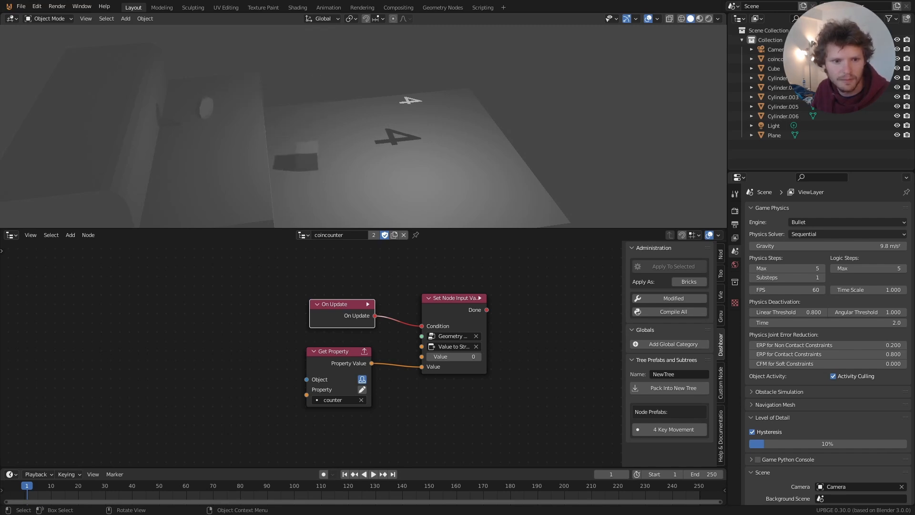
pyautogui.press('space')
pyautogui.press('d')
pyautogui.press('s')
pyautogui.press('w')
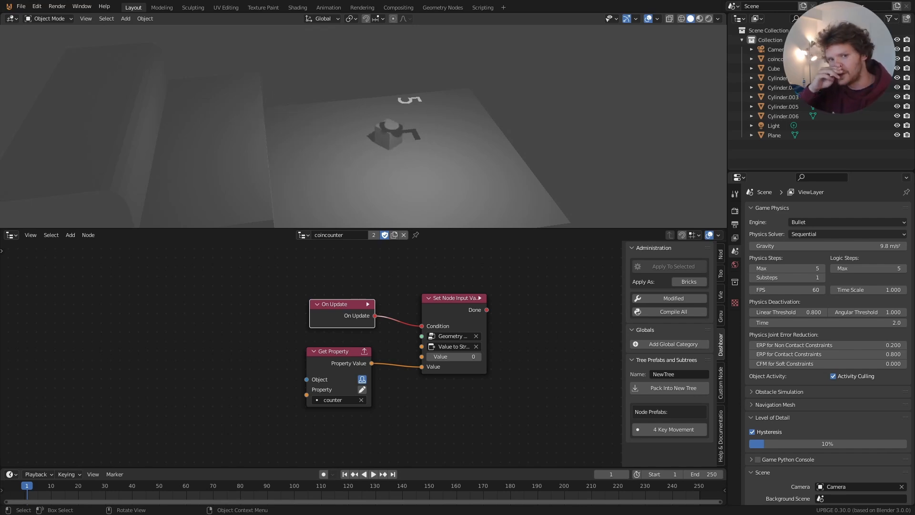
pyautogui.press('Escape')
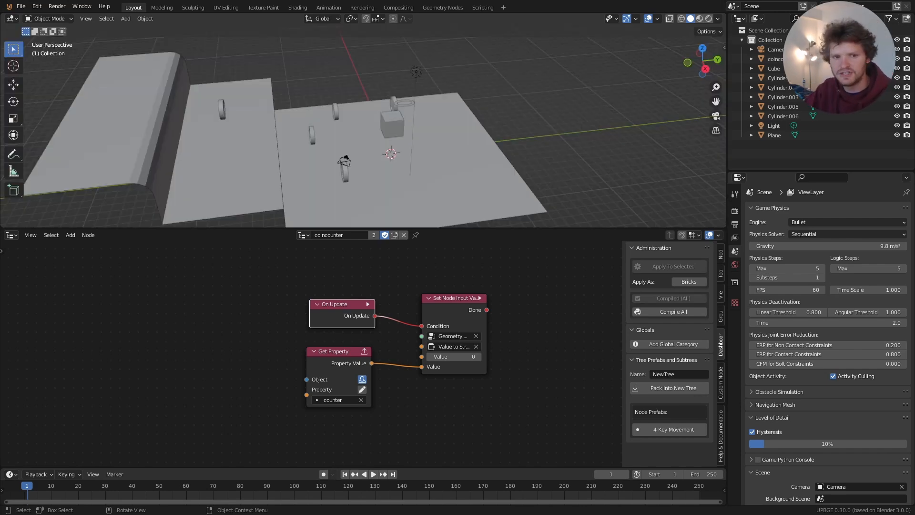
pyautogui.press('p')
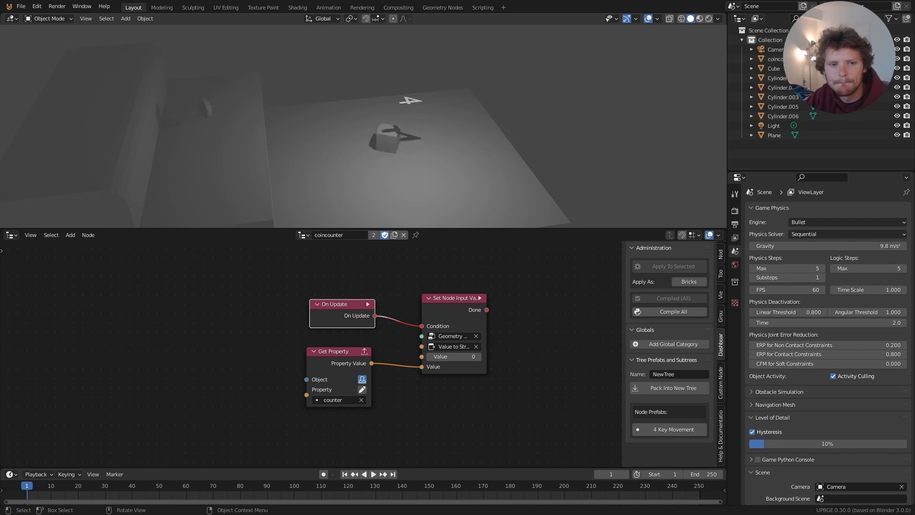
pyautogui.press('Escape')
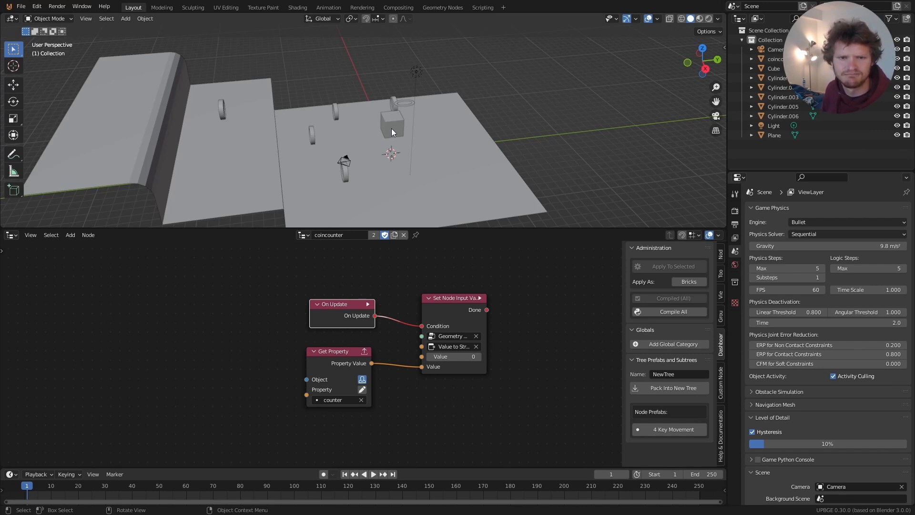
# Switch the logic editor to the character tree and expand the Formula node in the chain that resets the cube's position.
pyautogui.click(303, 235)
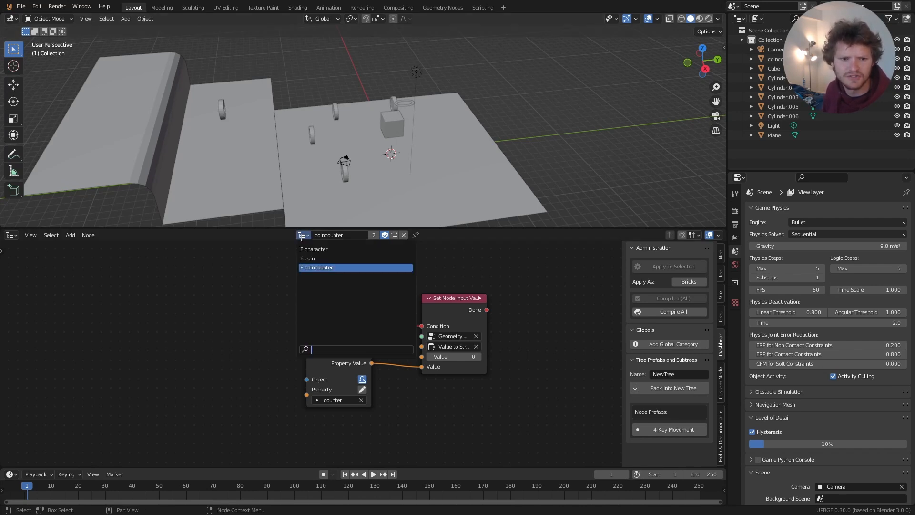
pyautogui.click(325, 249)
pyautogui.scroll(-10, 189, 333)
pyautogui.moveTo(127, 327); pyautogui.dragTo(184, 335, button='middle')
pyautogui.scroll(8, 184, 335)
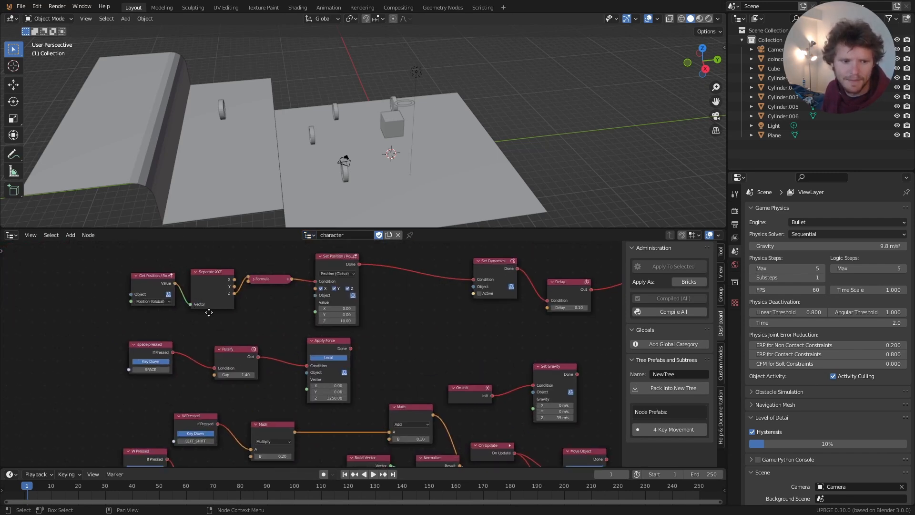
pyautogui.moveTo(189, 302); pyautogui.dragTo(262, 347, button='middle')
pyautogui.moveTo(398, 309); pyautogui.dragTo(392, 306)
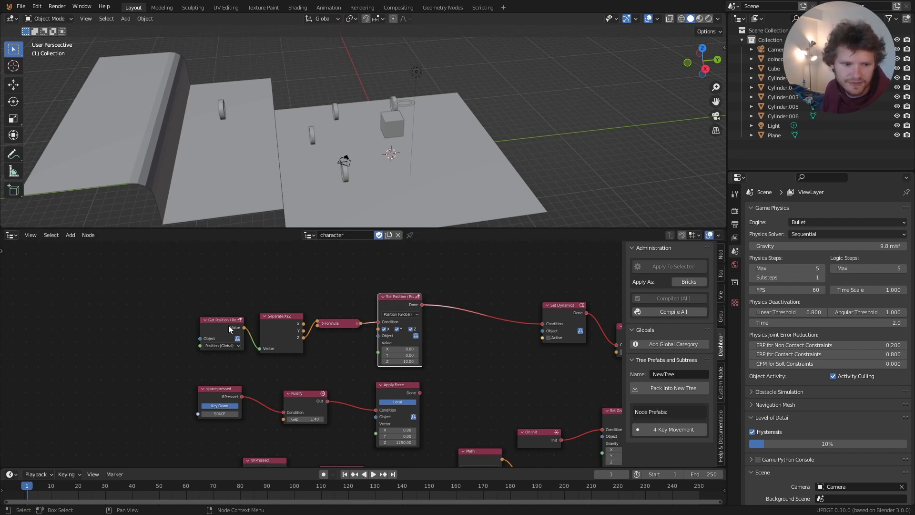
pyautogui.scroll(3, 189, 324)
pyautogui.click(332, 301)
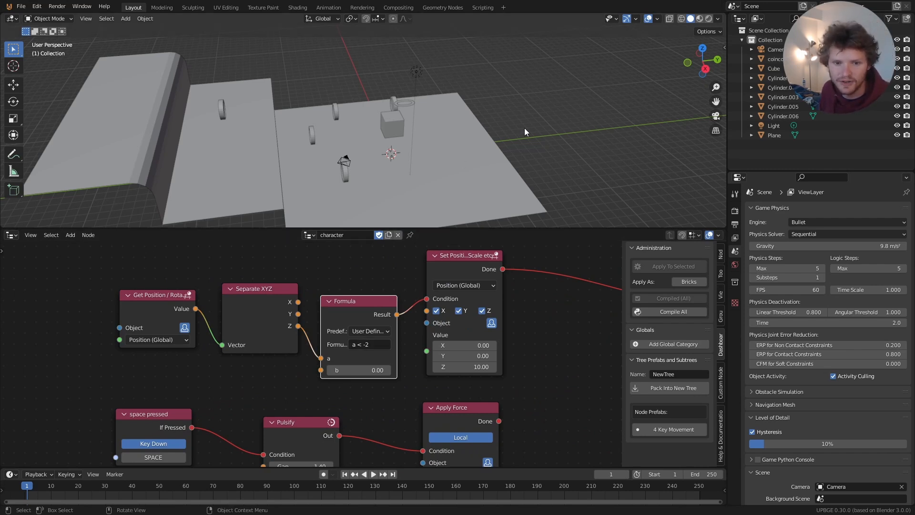
# Examine the Set Dynamics, Delay and Set Gravity nodes that follow Set Position in the respawn chain.
pyautogui.moveTo(545, 319); pyautogui.dragTo(307, 343, button='middle')
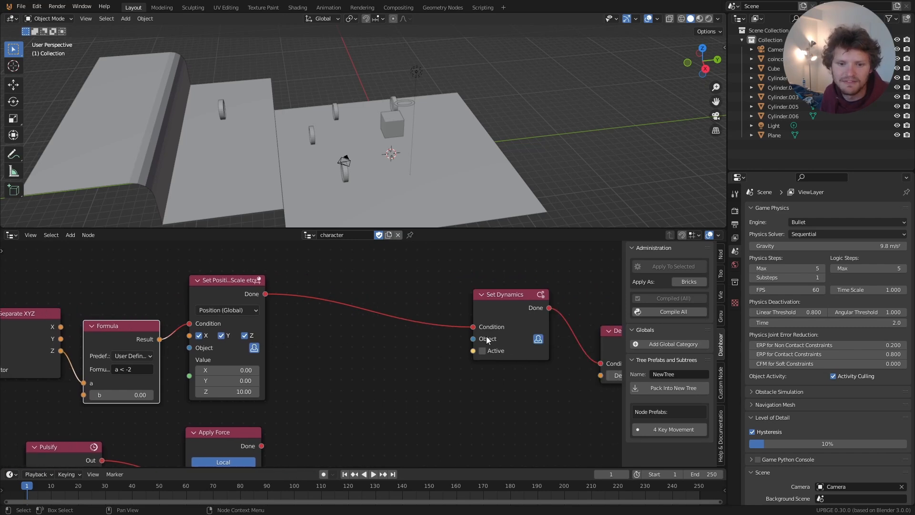
pyautogui.moveTo(488, 336); pyautogui.dragTo(289, 343, button='middle')
pyautogui.click(271, 314)
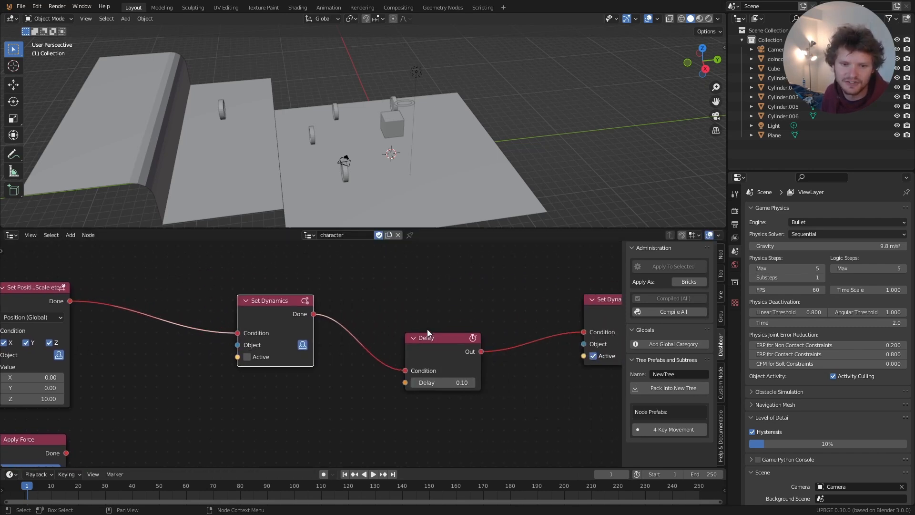
pyautogui.moveTo(464, 338); pyautogui.dragTo(337, 322, button='middle')
pyautogui.scroll(-3, 498, 290)
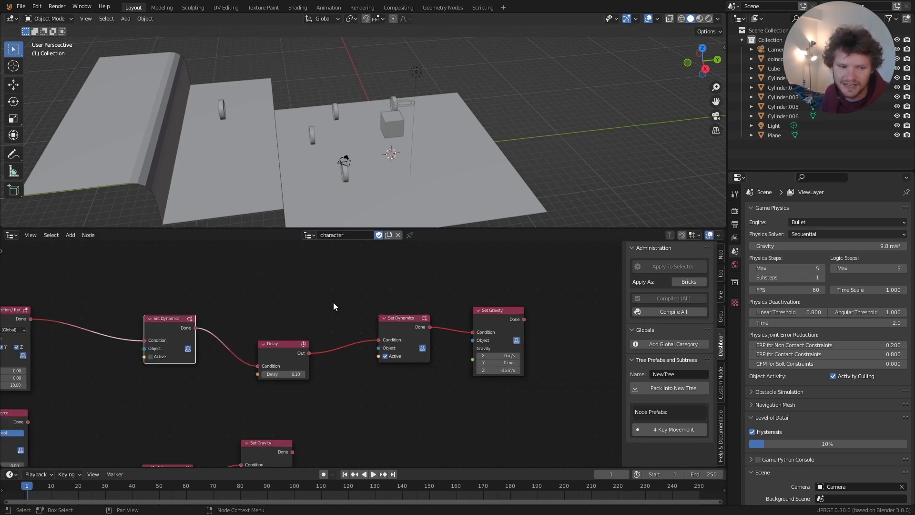
# Add a Set Property node to the character tree near the Set Position node.
pyautogui.hotkey('shift', 'a')
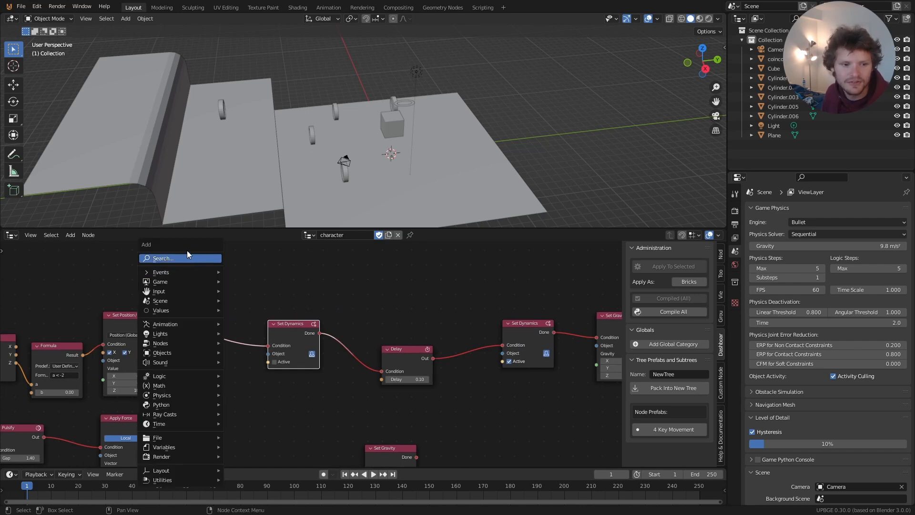
pyautogui.click(183, 257)
pyautogui.write('p')
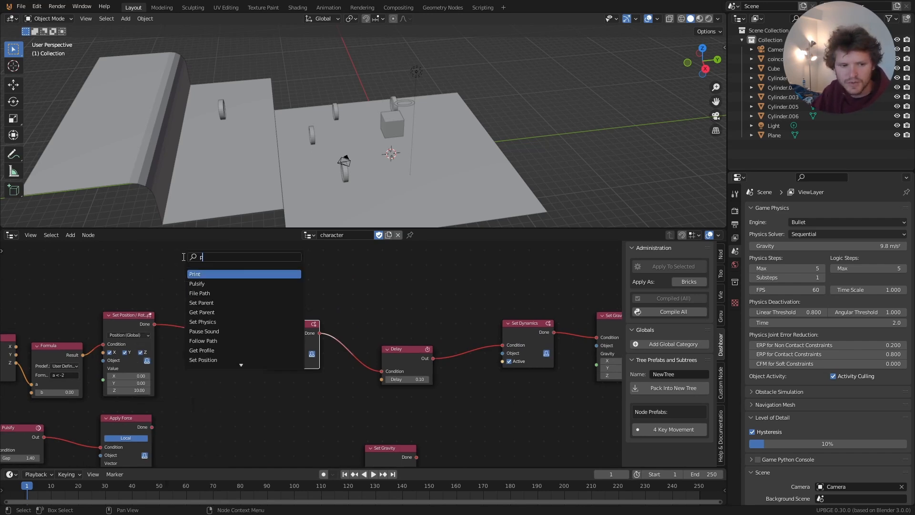
pyautogui.write('roper')
pyautogui.press('Down')
pyautogui.press('Down')
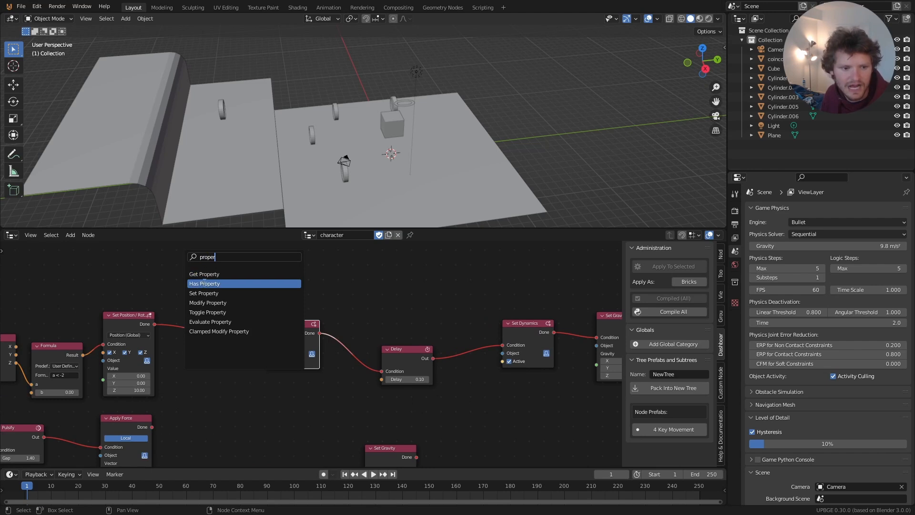
pyautogui.press('Return')
pyautogui.click(149, 300)
# Wire the Set Property node between Set Position's Done output and Set Dynamics' Condition, and move it into line with the chain.
pyautogui.click(154, 318)
pyautogui.moveTo(154, 323); pyautogui.dragTo(180, 277)
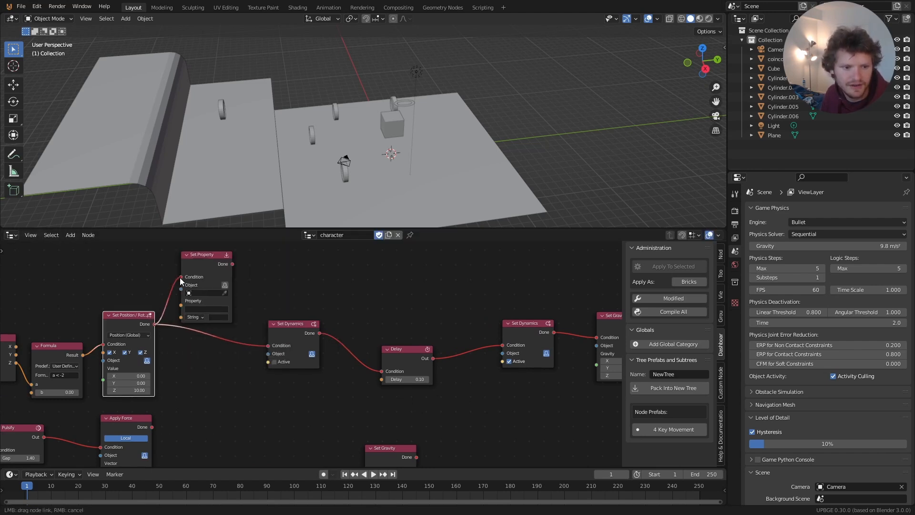
pyautogui.moveTo(230, 264); pyautogui.dragTo(267, 346)
pyautogui.moveTo(208, 257); pyautogui.dragTo(207, 298)
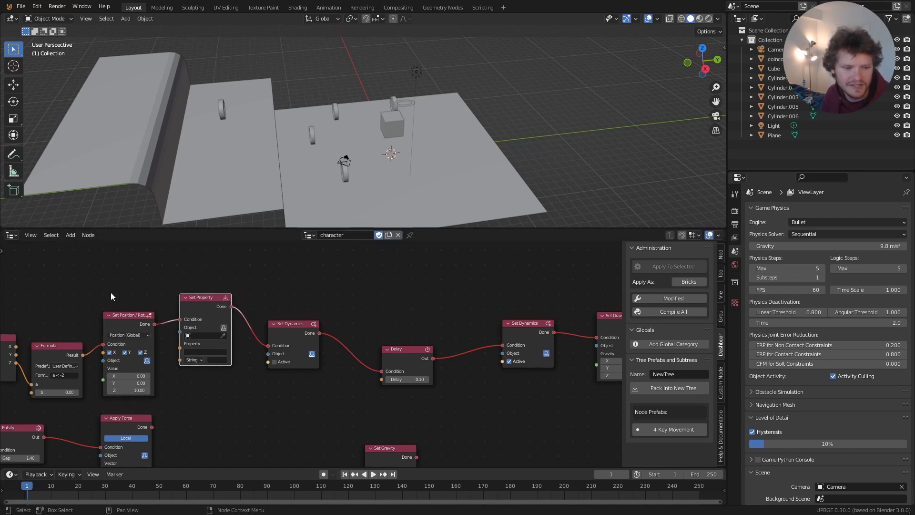
# Set the Set Property node to target the coincounter object's counter property as a Float value of 0.00.
pyautogui.moveTo(137, 293); pyautogui.dragTo(223, 304, button='middle')
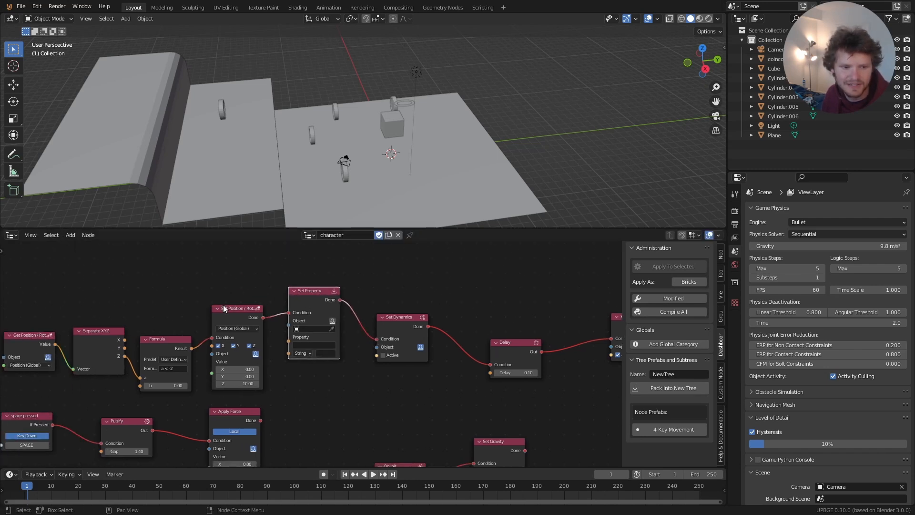
pyautogui.click(319, 330)
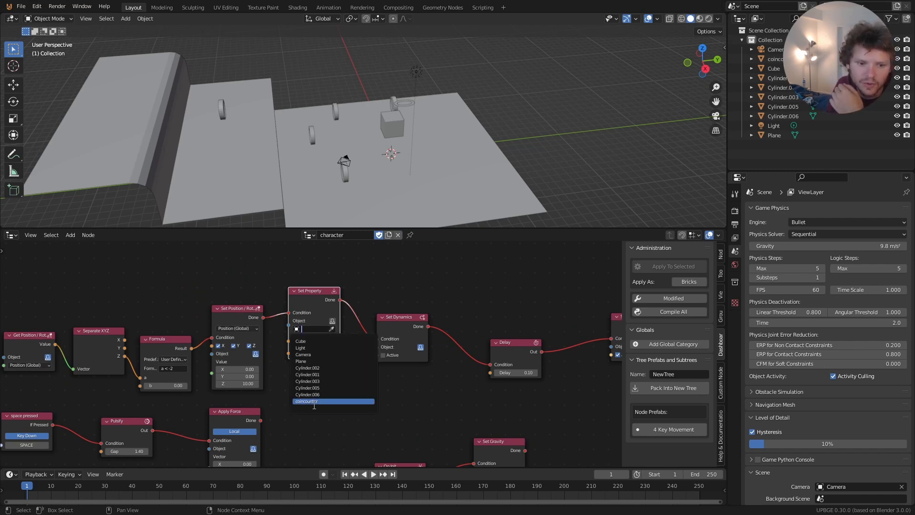
pyautogui.click(310, 403)
pyautogui.click(312, 344)
pyautogui.click(307, 365)
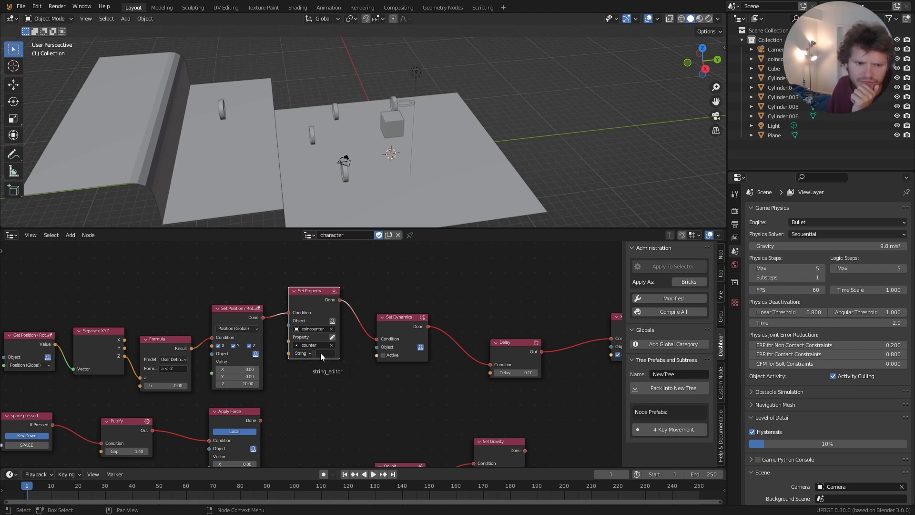
pyautogui.click(307, 353)
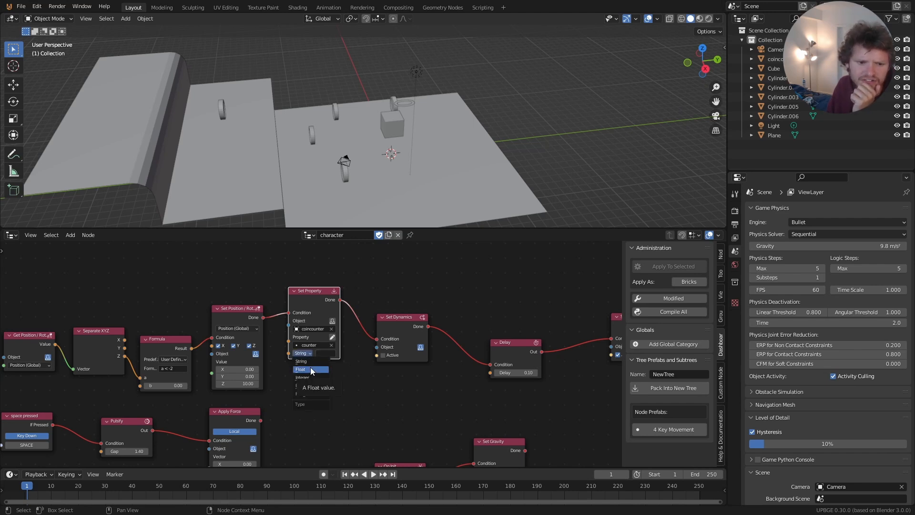
pyautogui.click(310, 370)
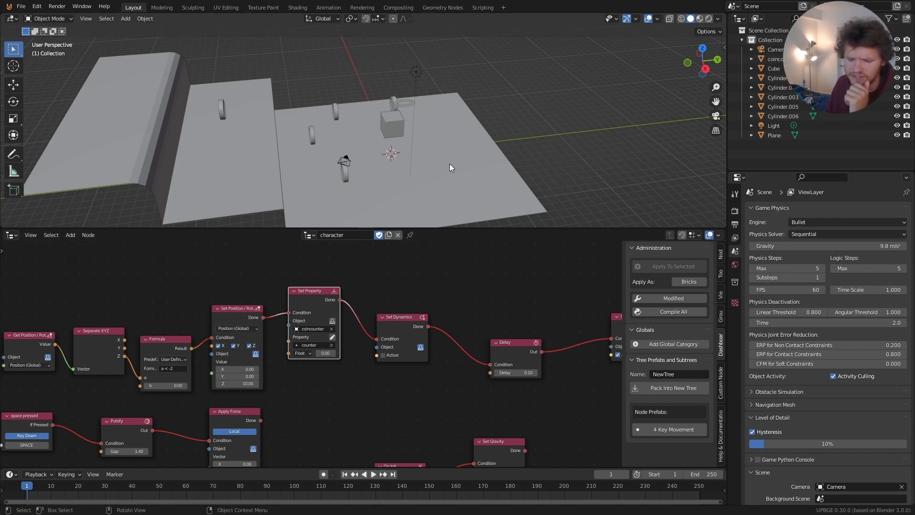
# Run the game, steer the cube through several coins to test the counter, and end the run.
pyautogui.press('p')
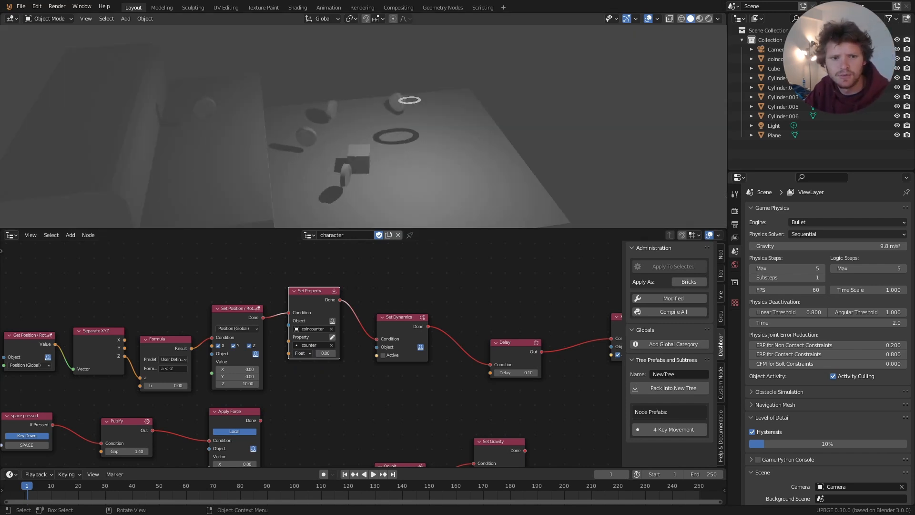
pyautogui.press('w')
pyautogui.press('a')
pyautogui.press('space')
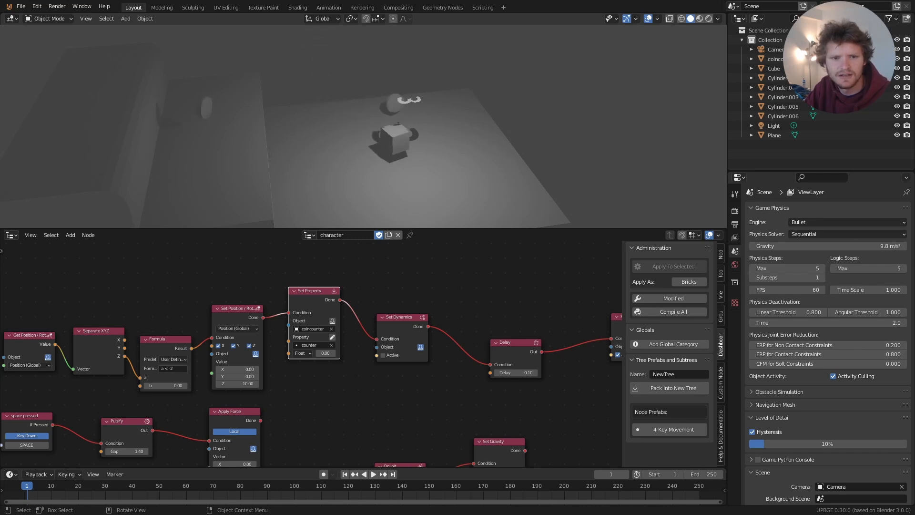
pyautogui.press('Escape')
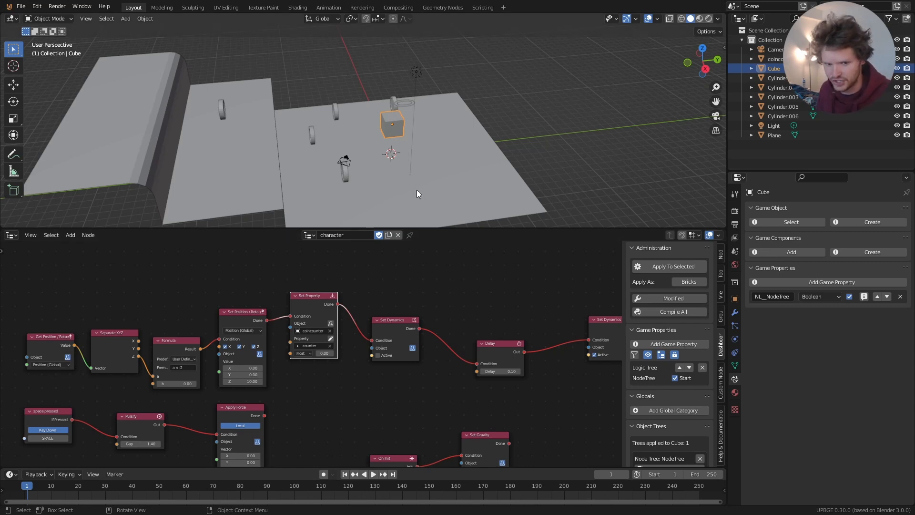
# Run the game with the cube selected, collect coins and respawn the cube to test the counter reset.
pyautogui.press('p')
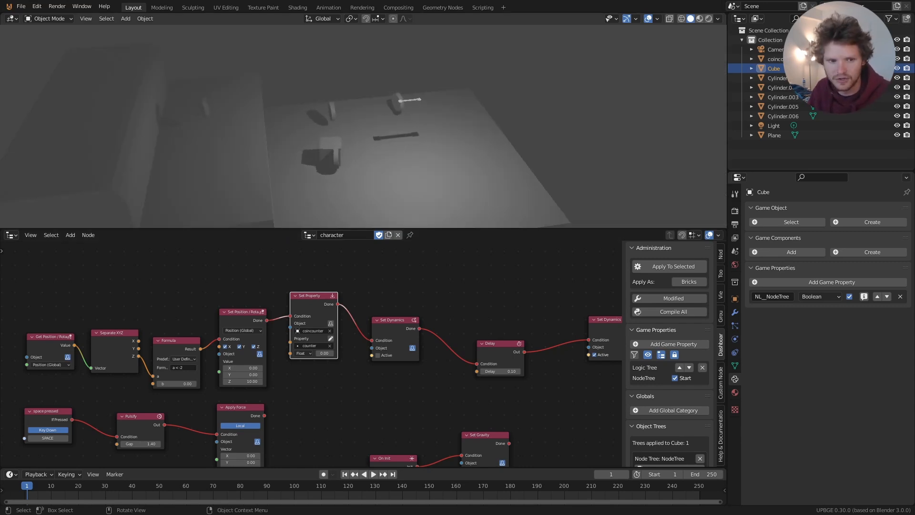
pyautogui.press('w')
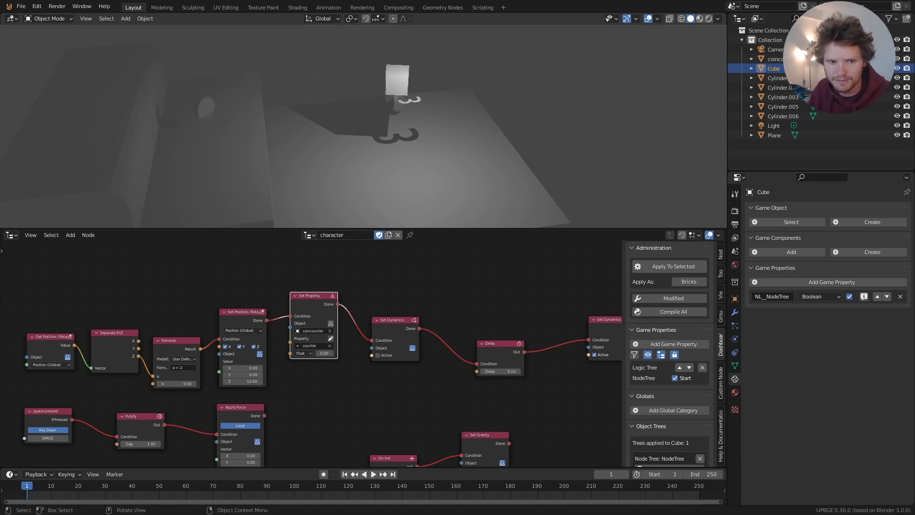
pyautogui.press('Escape')
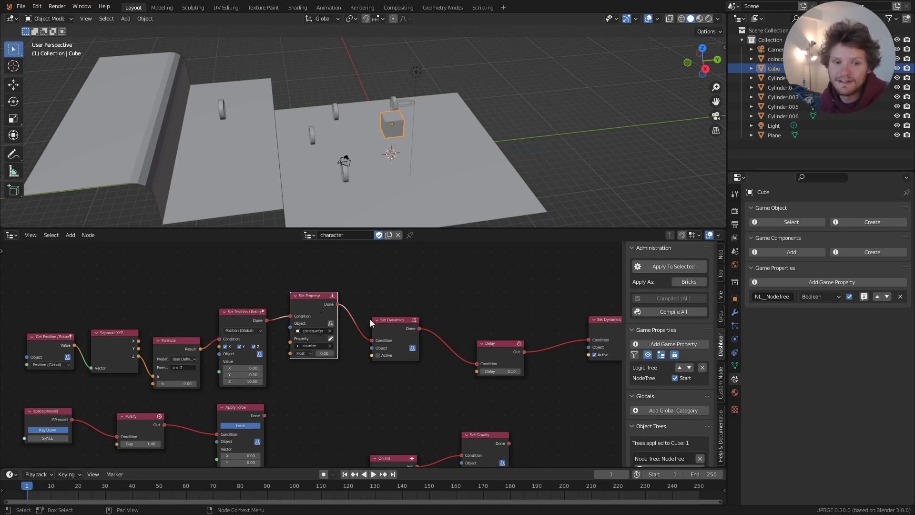
# Remove the NL__NodeTree game property from the cube and apply the character logic tree to it.
pyautogui.click(900, 296)
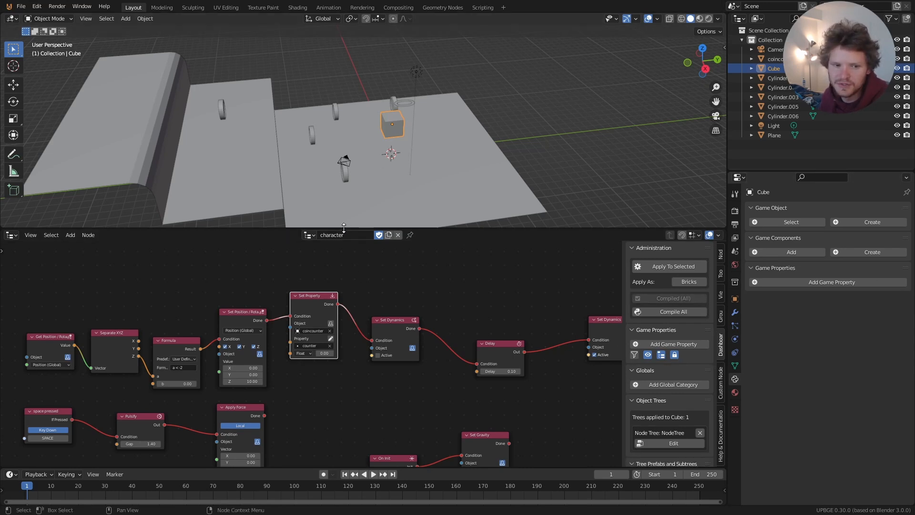
pyautogui.click(691, 266)
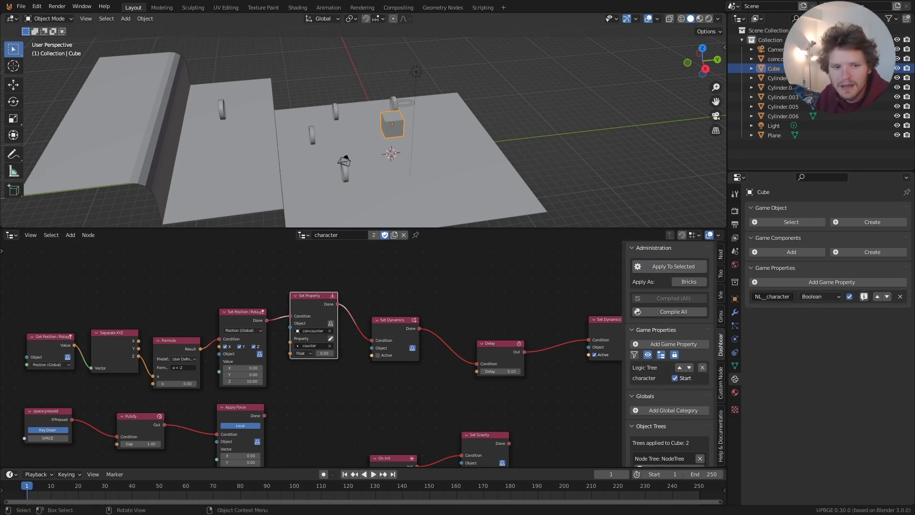
# Test the reapplied character tree in-game by collecting coins, jumping and sending the cube off the plane to check the counter reset, and end the run.
pyautogui.press('p')
pyautogui.press('w')
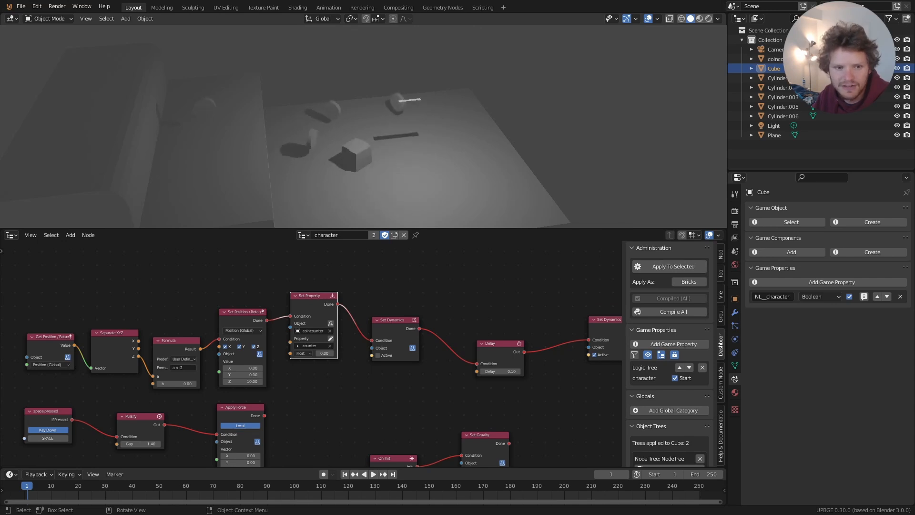
pyautogui.press('d')
pyautogui.press('w')
pyautogui.press('space')
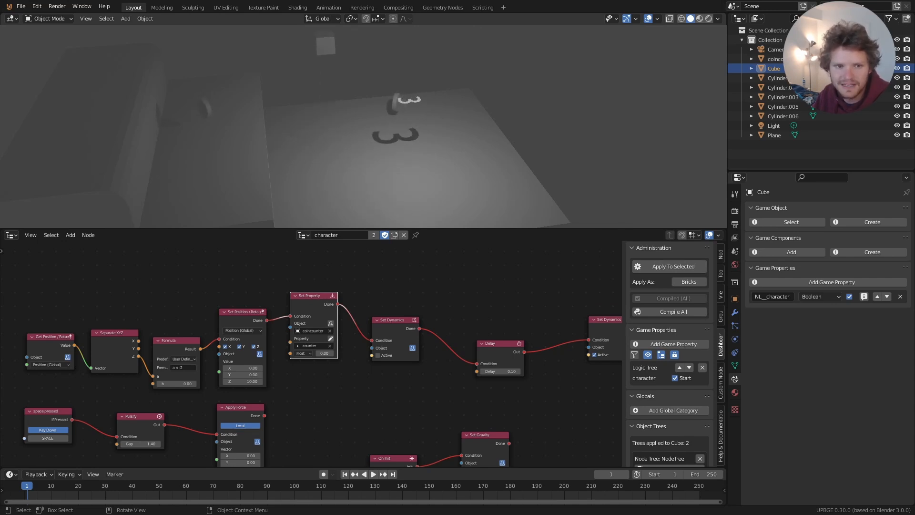
pyautogui.press('w')
pyautogui.press('a')
pyautogui.press('a')
pyautogui.press('w')
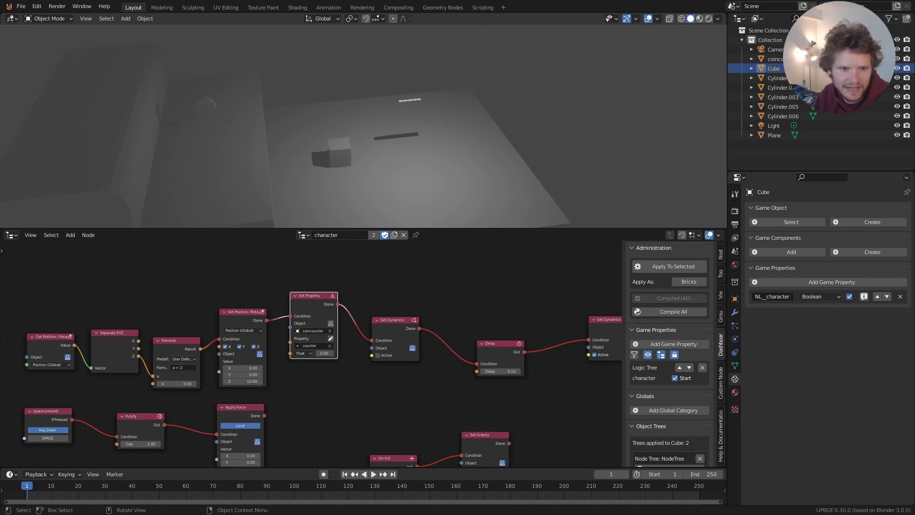
pyautogui.press('w')
pyautogui.press('d')
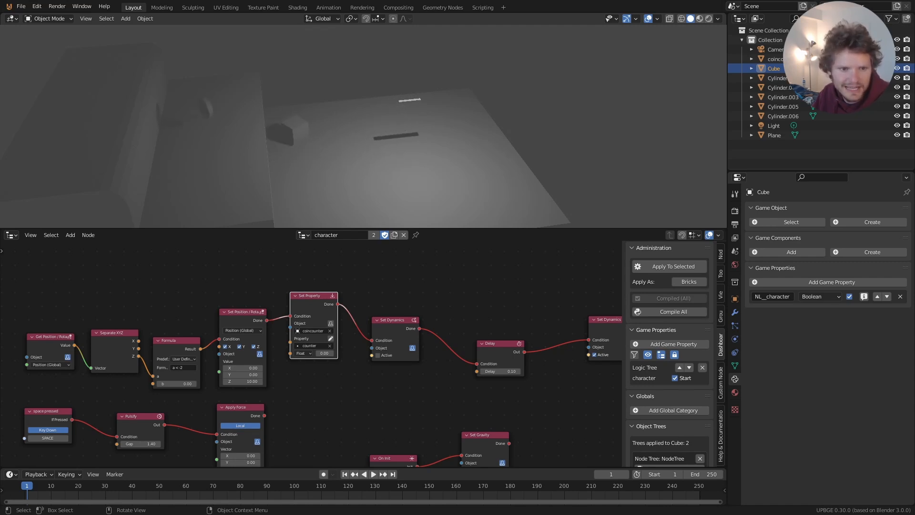
pyautogui.press('space')
pyautogui.press('w')
pyautogui.press('d')
pyautogui.press('w')
pyautogui.press('space')
pyautogui.press('a')
pyautogui.press('Escape')
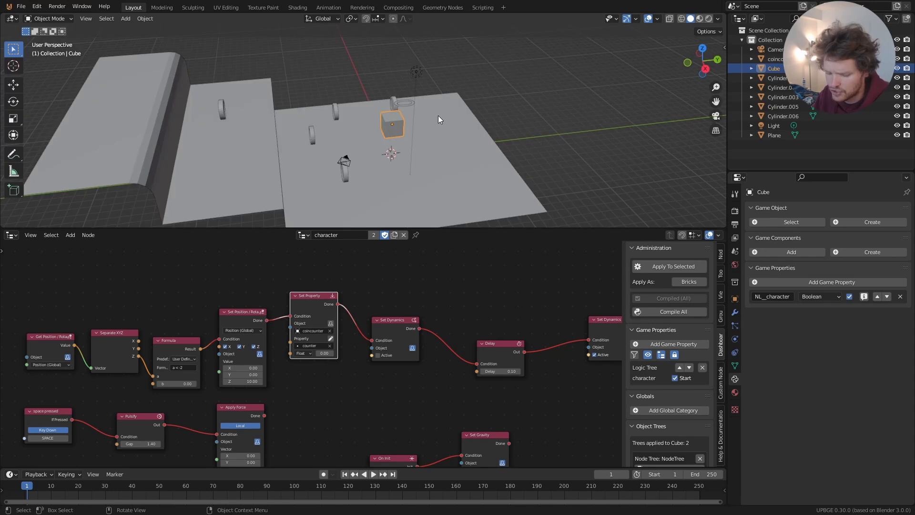
# Replay the game, collect the coins on the flat plane and respawn the cube to recheck the counter reset, and end the run.
pyautogui.press('p')
pyautogui.press('w')
pyautogui.press('a')
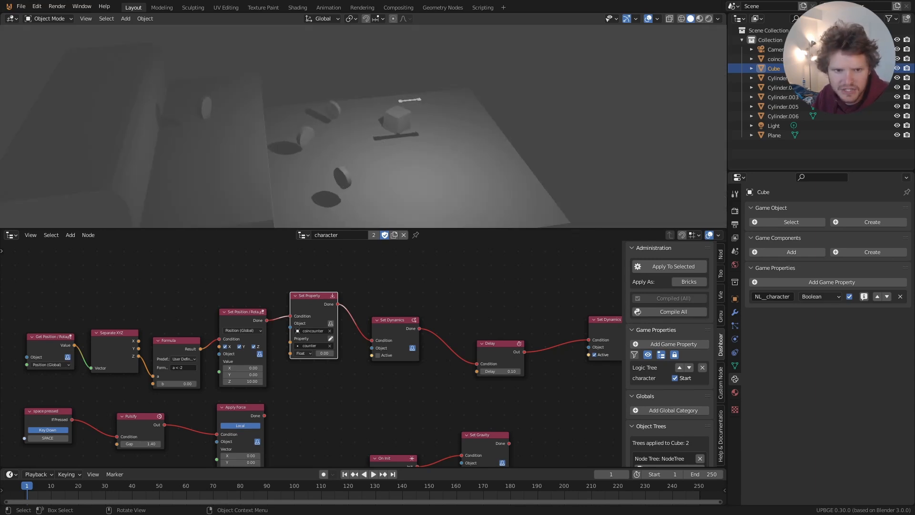
pyautogui.press('d')
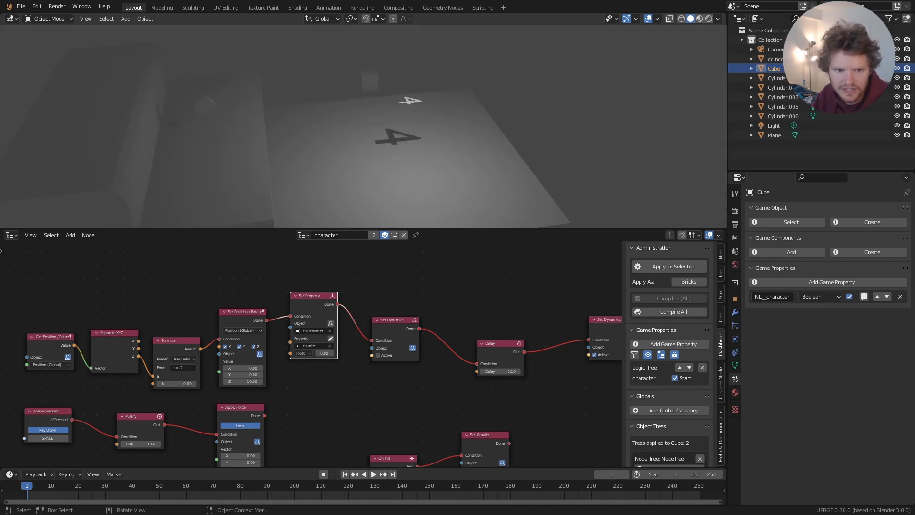
pyautogui.press('Escape')
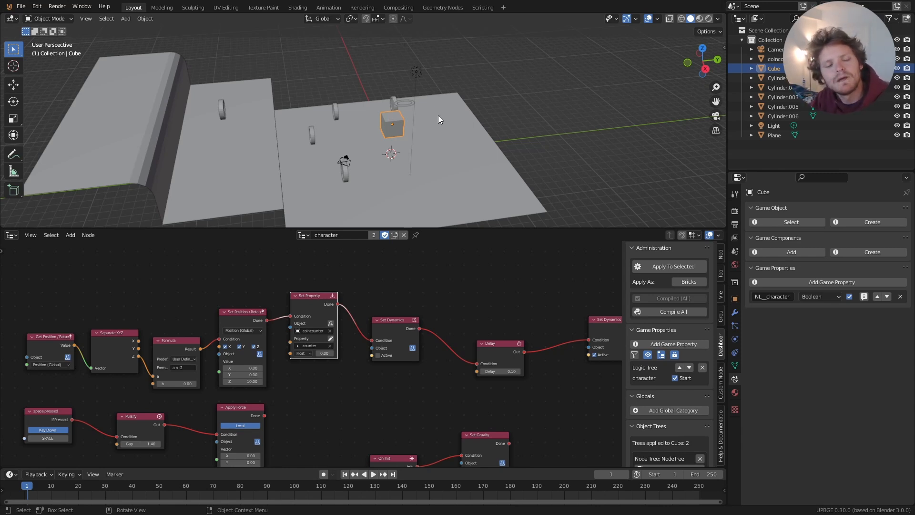
# Start another game run and steer the cube into coins to check that the counter text updates.
pyautogui.press('p')
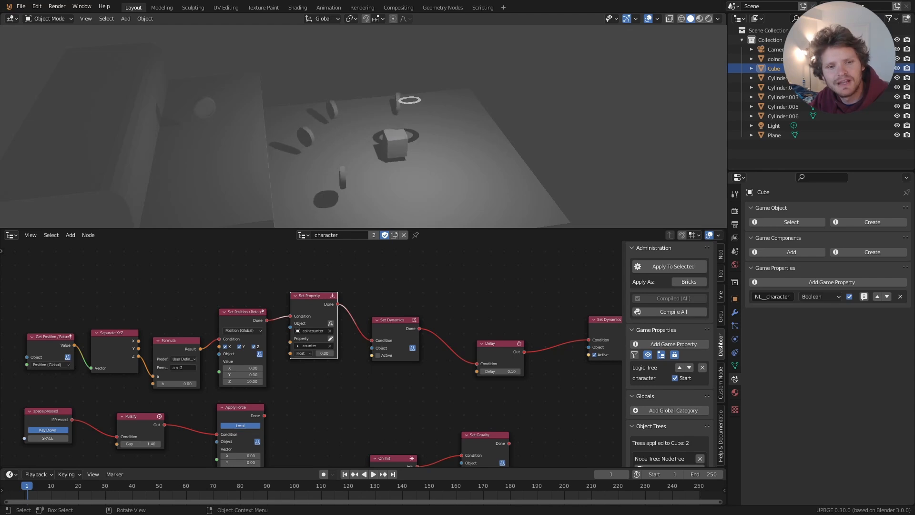
pyautogui.press('w')
pyautogui.press('a')
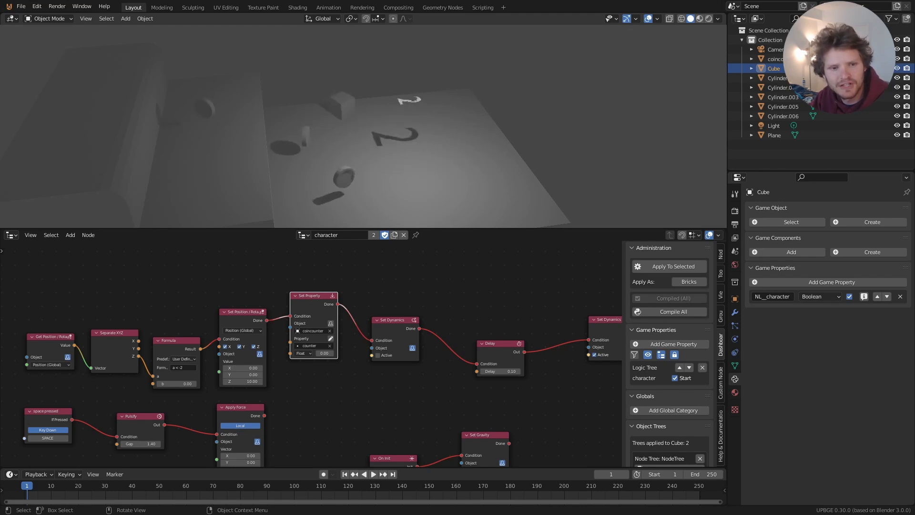